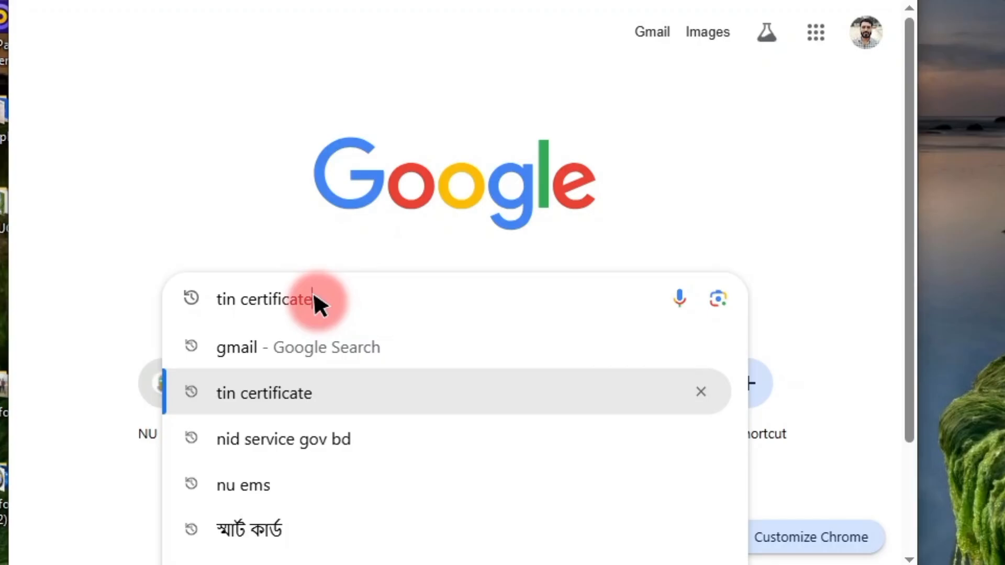
# Search Google for 'tin certificate' and open the Incometax.gov.bd TIN Registration result.
pyautogui.press('Return')
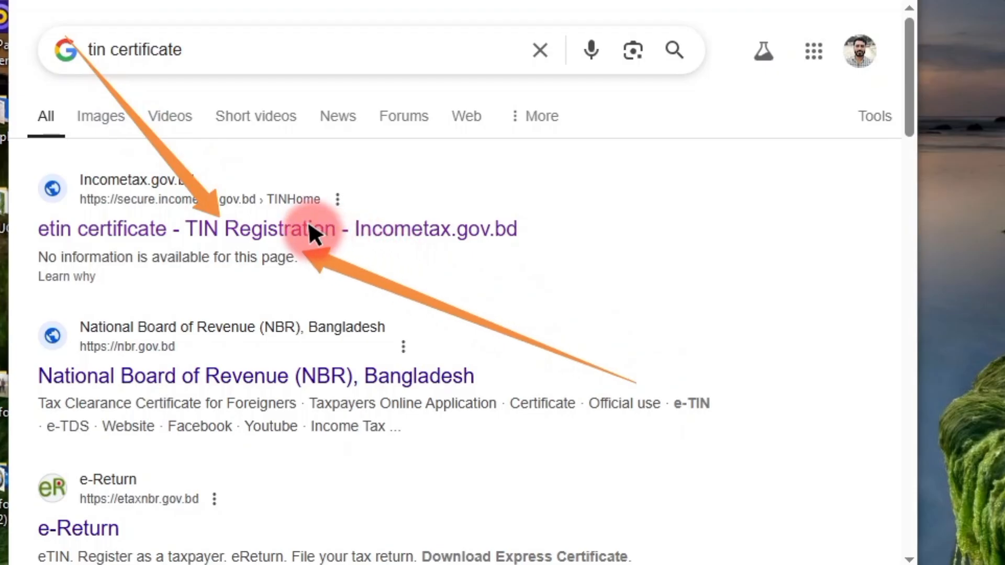
pyautogui.click(209, 216)
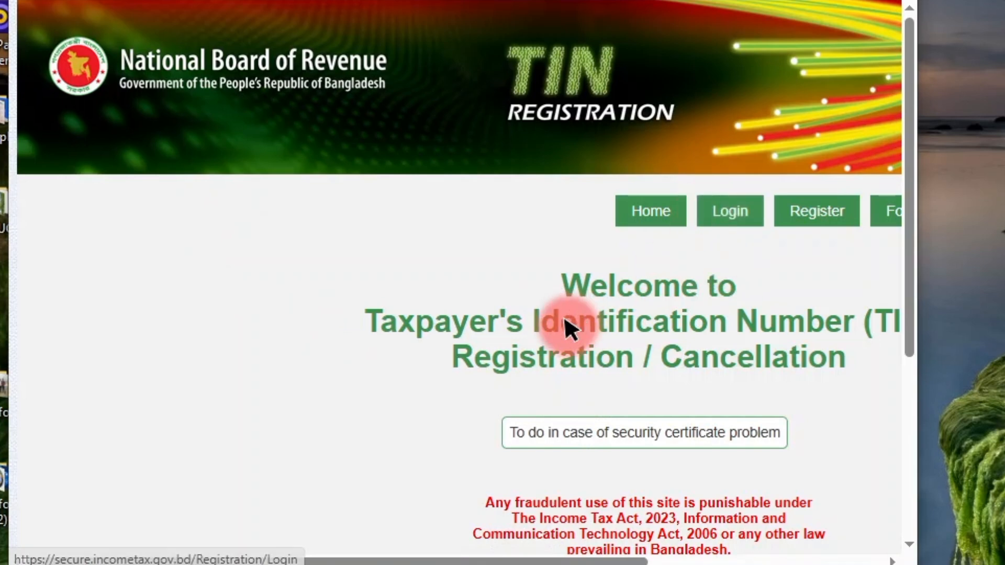
# Go from the e-TIN welcome page to the new-account Registration form.
pyautogui.hscroll(5, 691, 518)
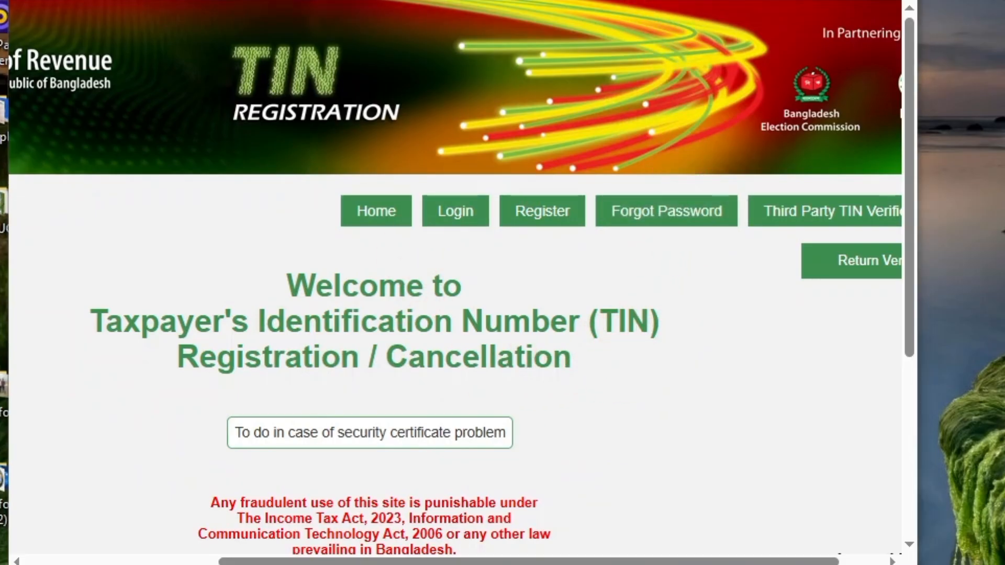
pyautogui.moveTo(275, 41)
pyautogui.mouseDown()
pyautogui.moveTo(540, 107)
pyautogui.moveTo(667, 151)
pyautogui.moveTo(550, 166)
pyautogui.mouseUp()
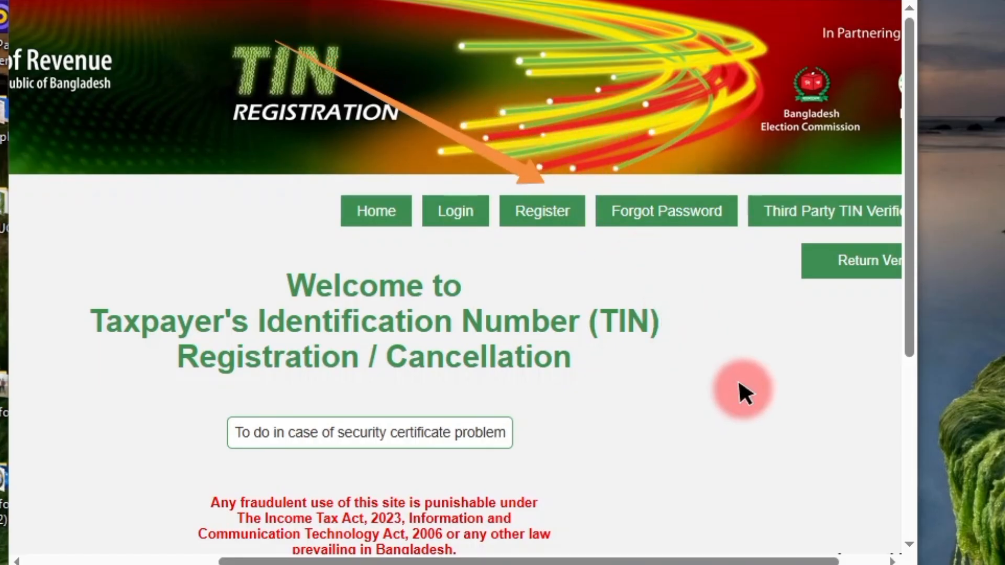
pyautogui.moveTo(745, 427)
pyautogui.mouseDown()
pyautogui.moveTo(595, 241)
pyautogui.moveTo(556, 231)
pyautogui.mouseUp()
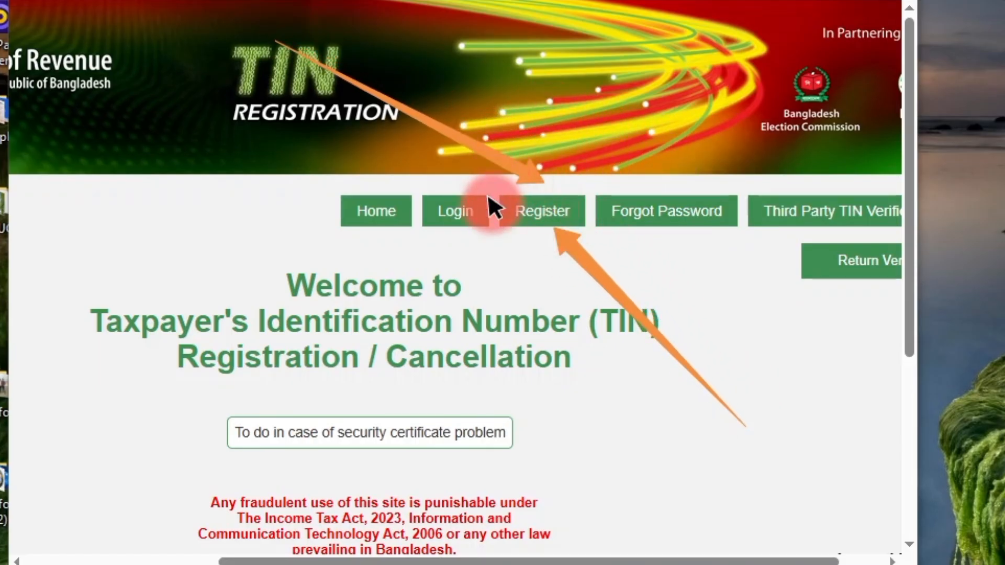
pyautogui.press('Escape')
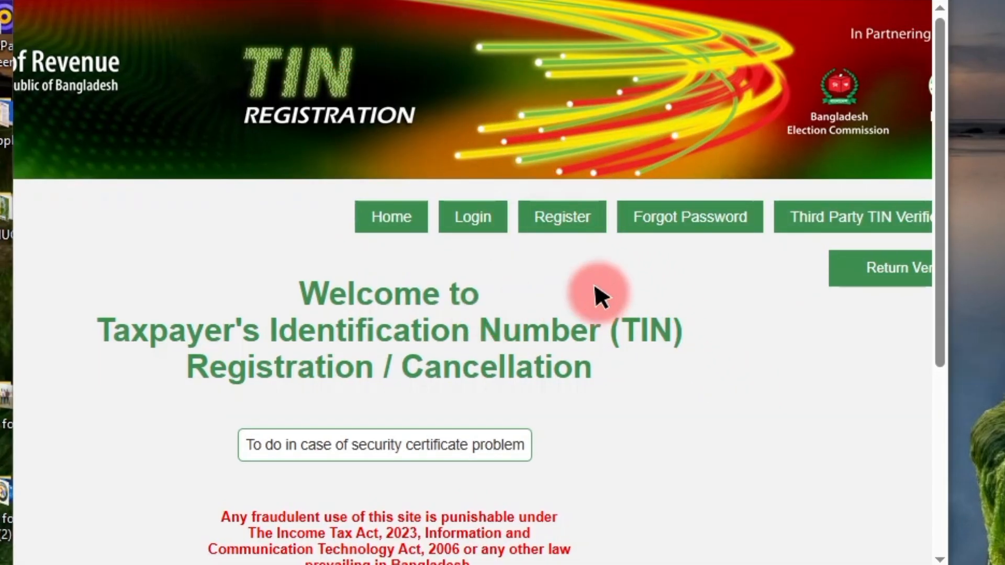
pyautogui.click(559, 218)
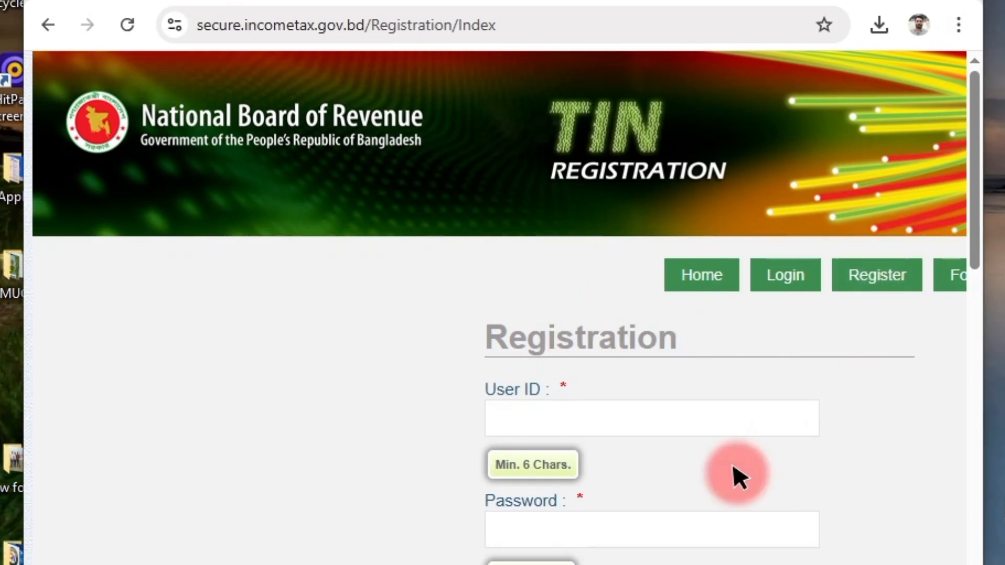
# Fill the User ID field from the browser's saved autofill entry.
pyautogui.hscroll(3, 495, 308)
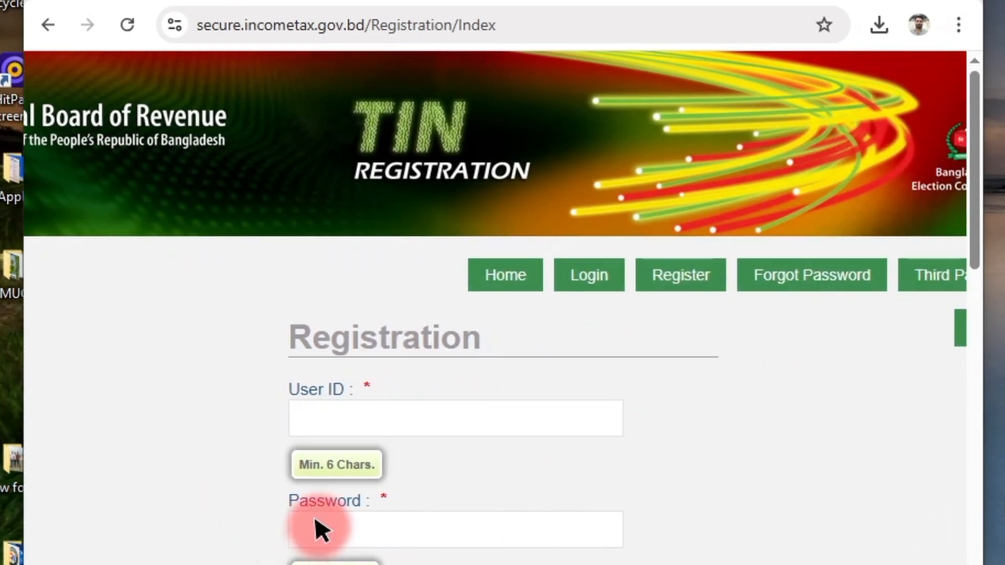
pyautogui.scroll(-5, 315, 515)
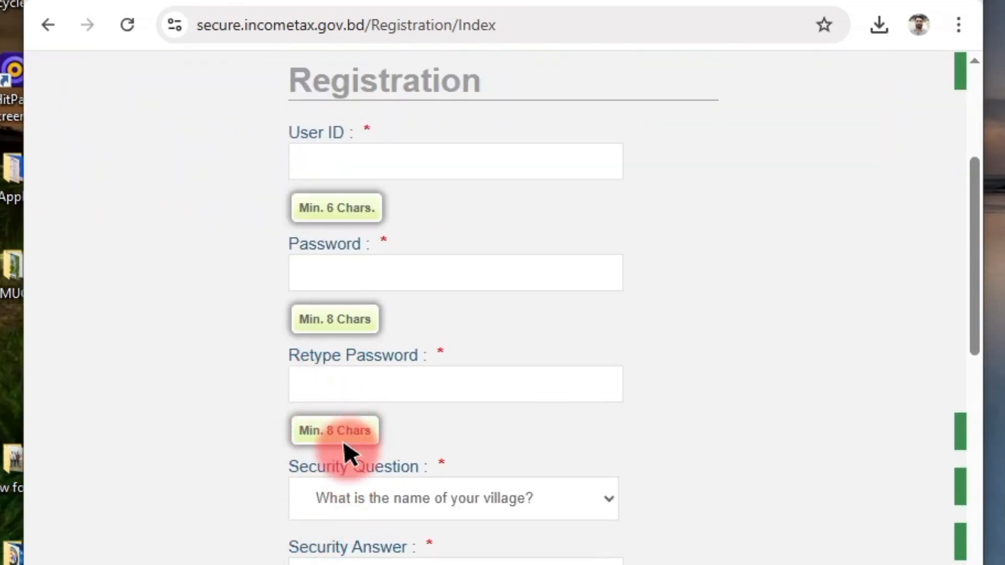
pyautogui.scroll(-5, 353, 497)
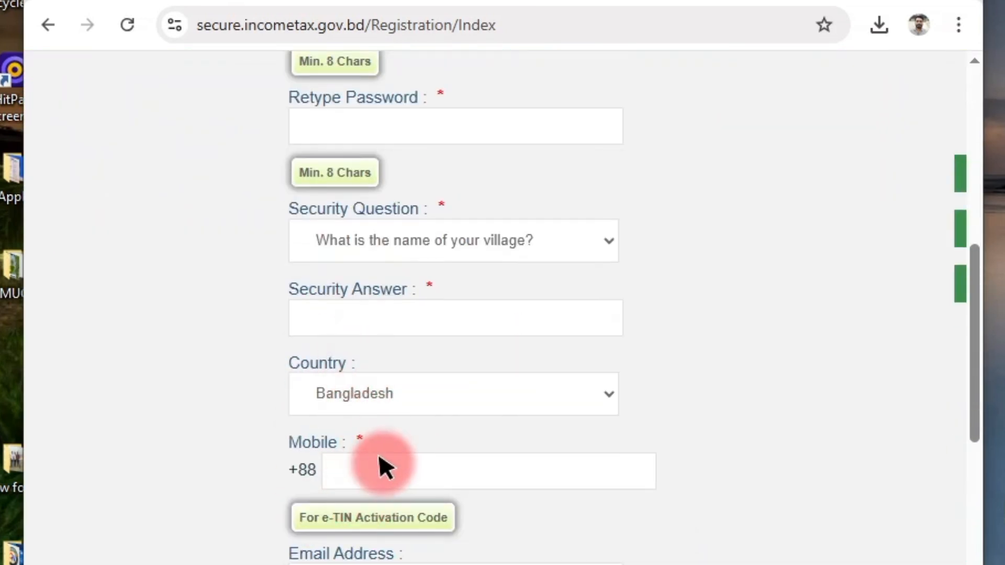
pyautogui.scroll(10, 380, 454)
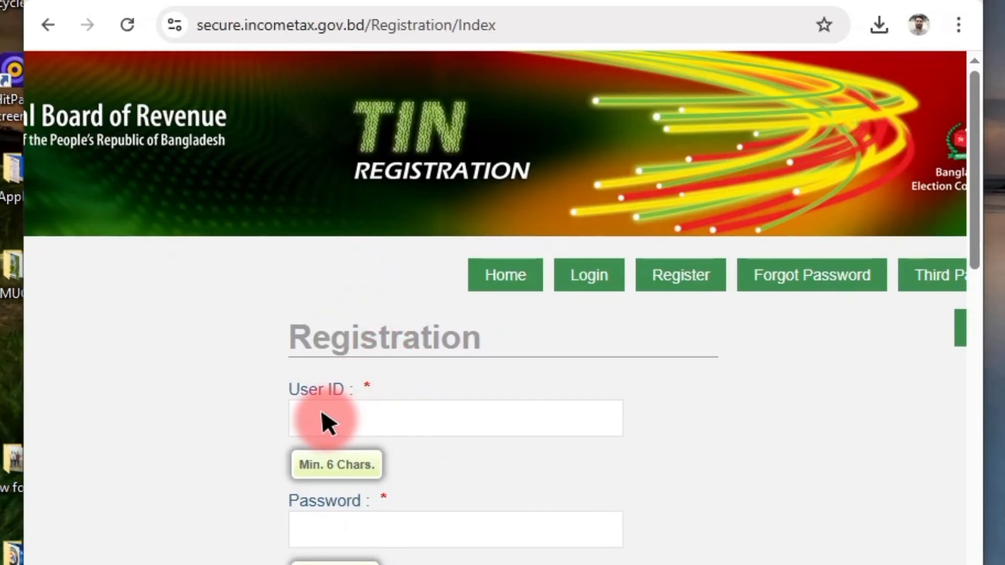
pyautogui.click(322, 412)
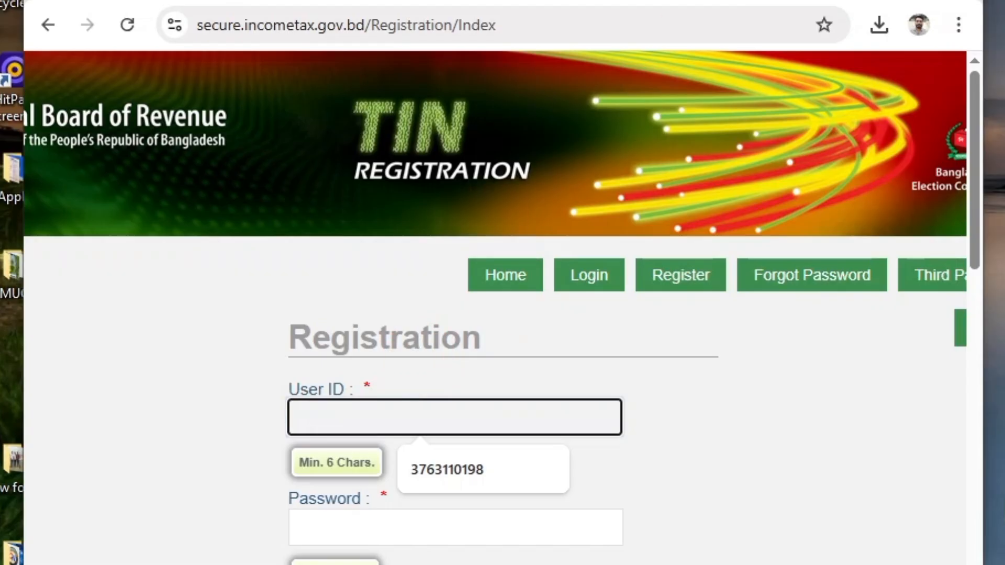
# Enter the password and paste the matching value into Retype Password.
pyautogui.click(338, 132)
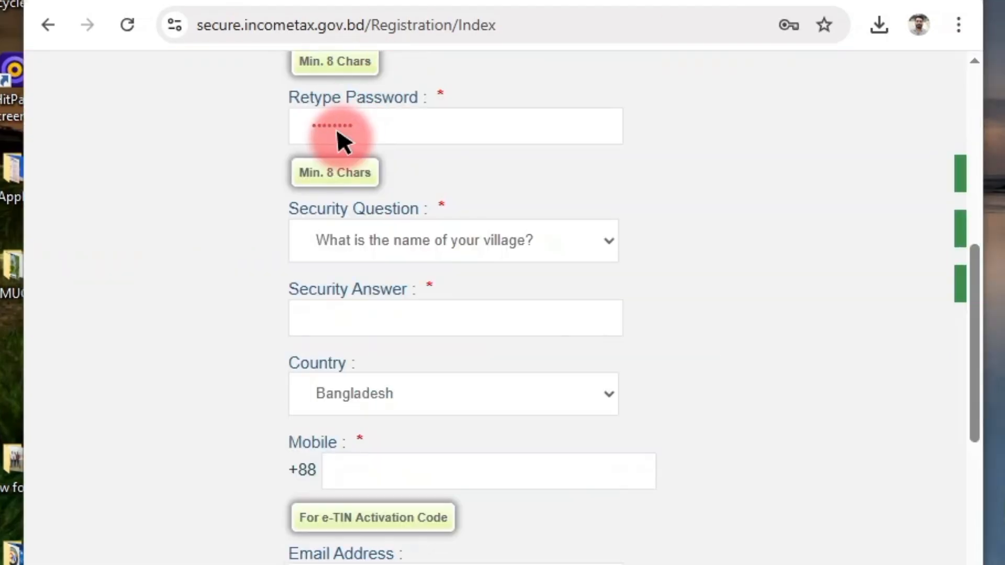
pyautogui.hotkey('ctrl', 'v')
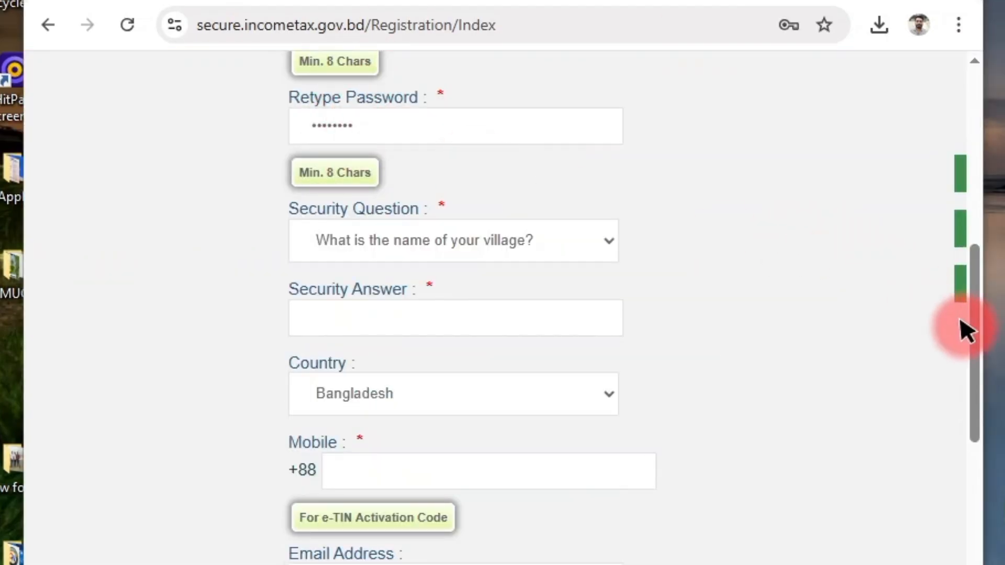
pyautogui.moveTo(976, 329); pyautogui.dragTo(980, 283)
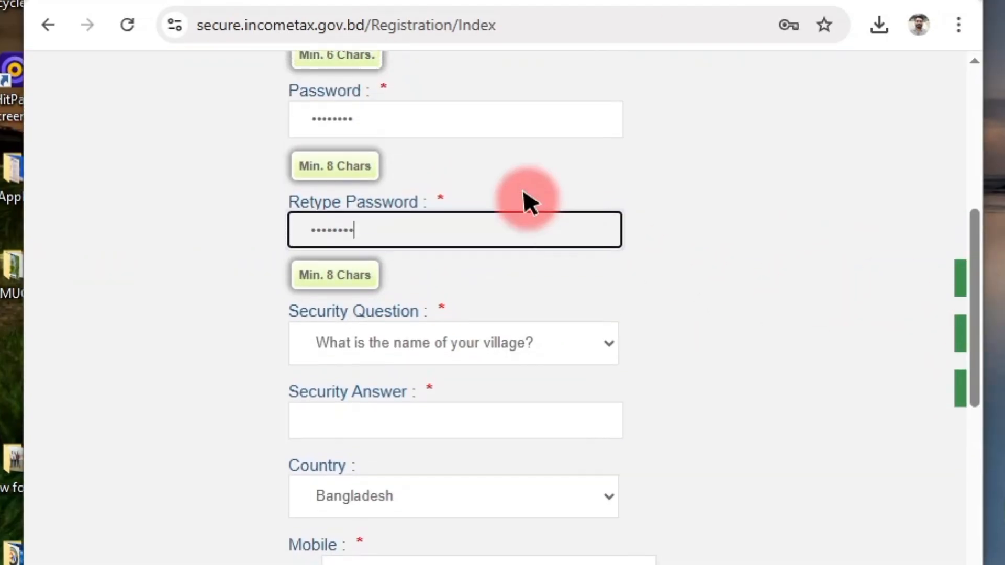
pyautogui.click(364, 110)
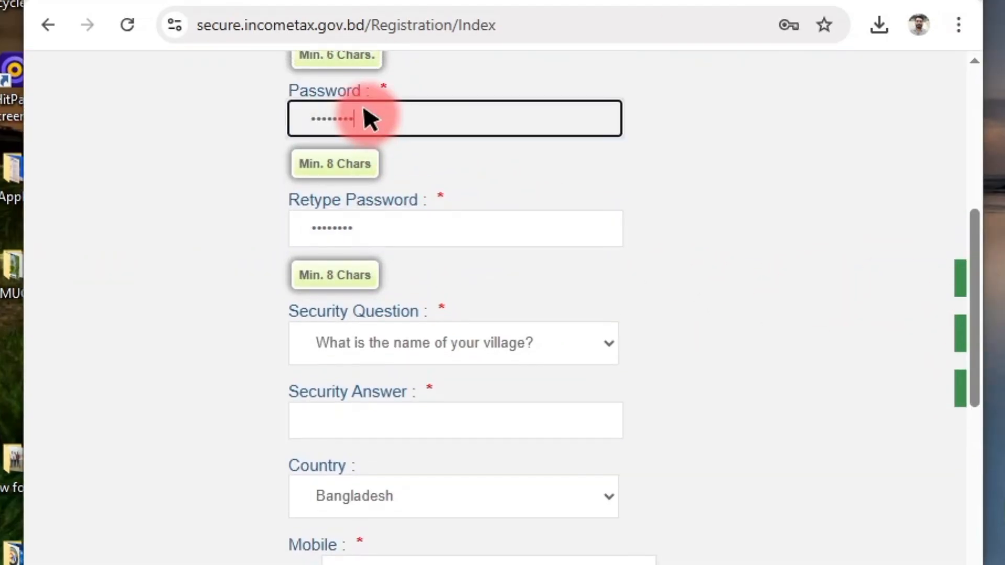
pyautogui.click(373, 215)
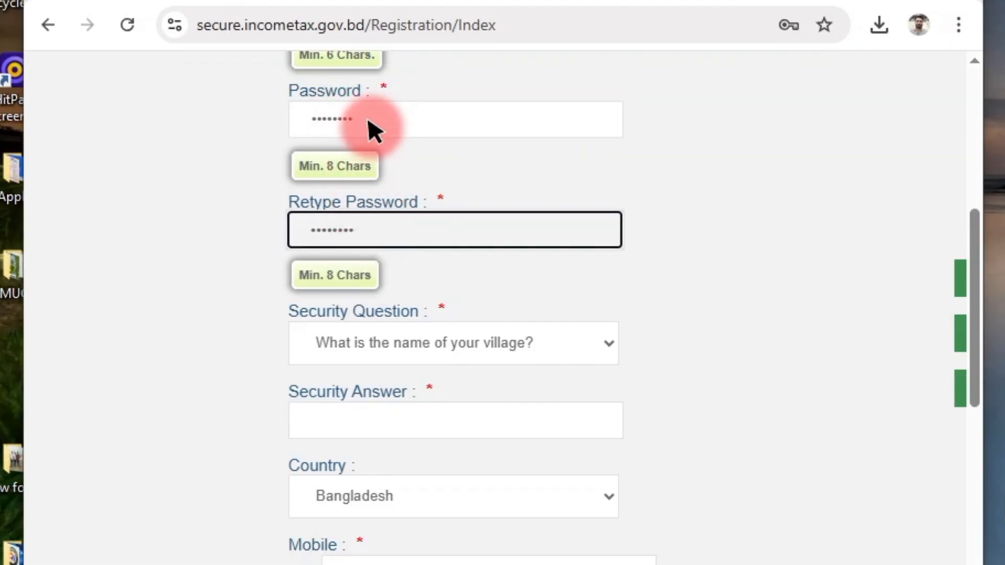
pyautogui.moveTo(283, 314); pyautogui.dragTo(428, 314)
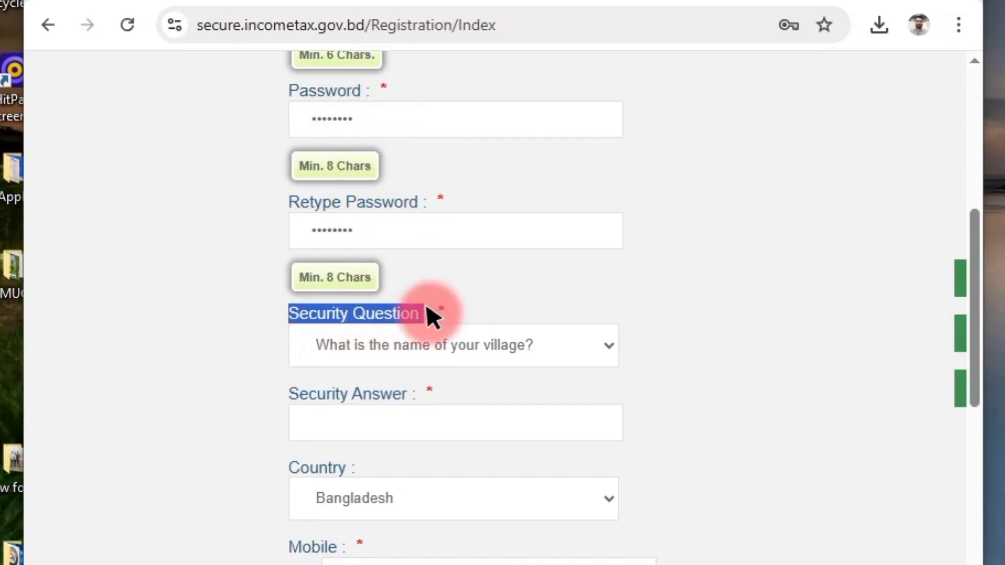
pyautogui.click(765, 426)
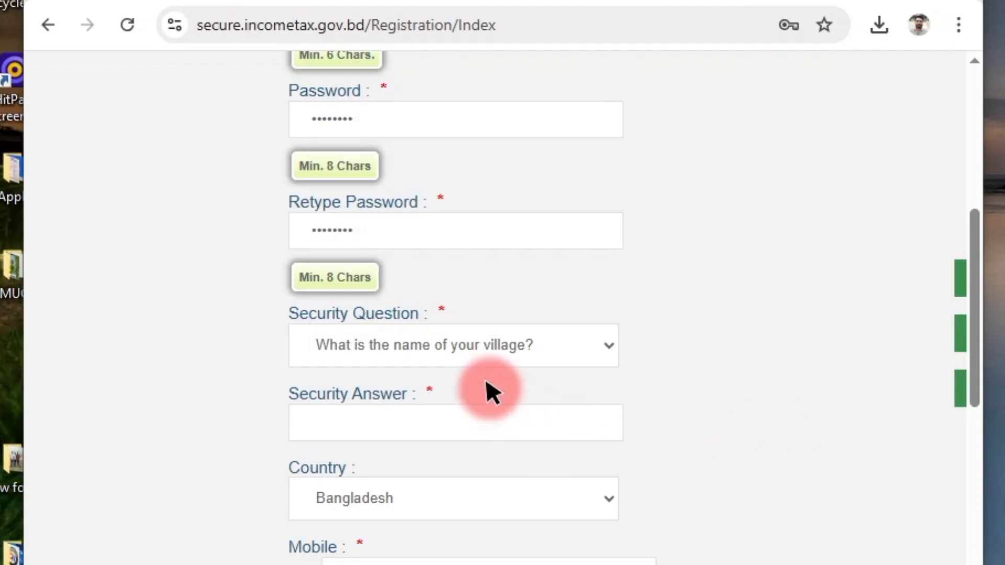
# Choose 'Who was your childhood hero?' as security question and fill its answer from saved entries.
pyautogui.click(455, 347)
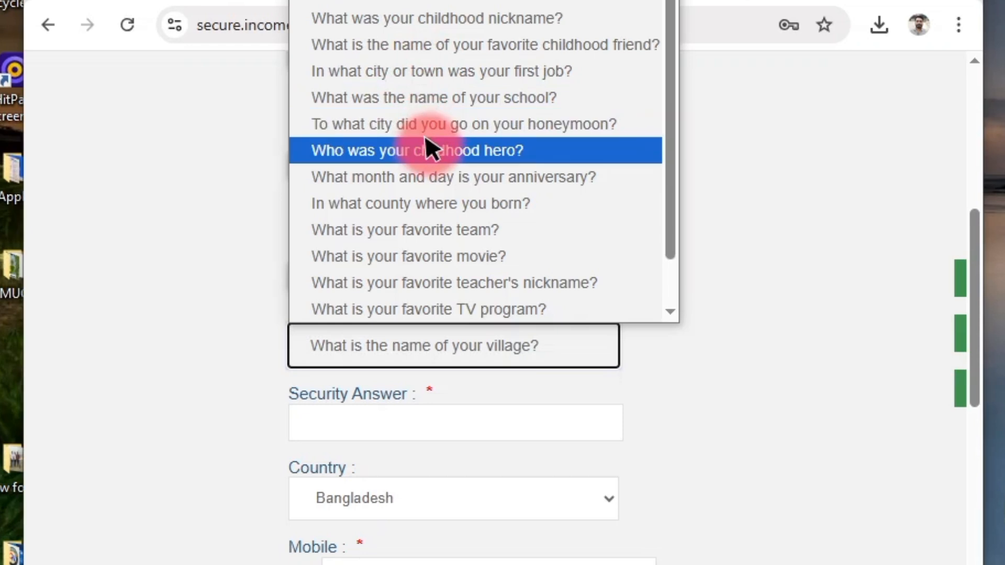
pyautogui.click(474, 149)
pyautogui.click(309, 413)
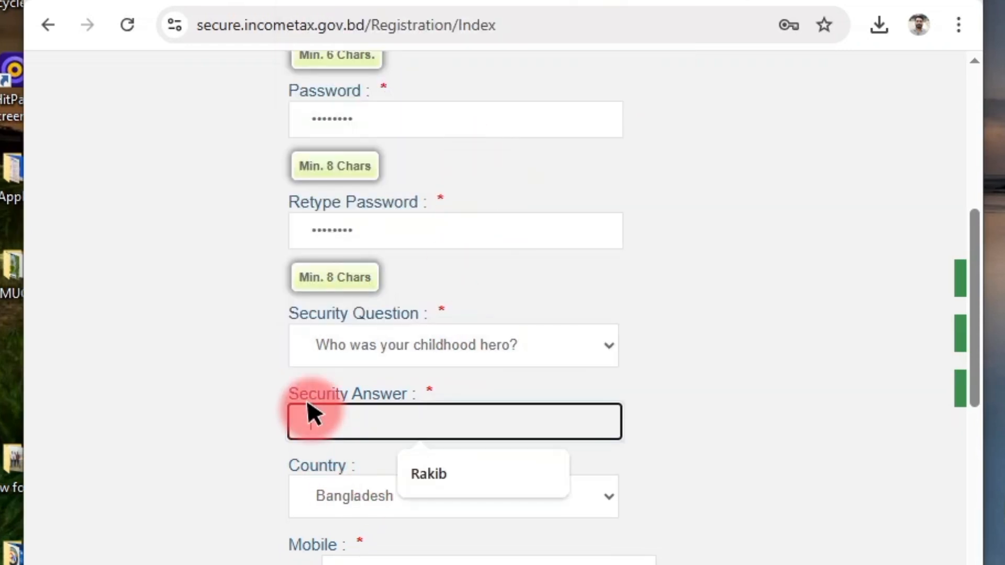
pyautogui.click(438, 477)
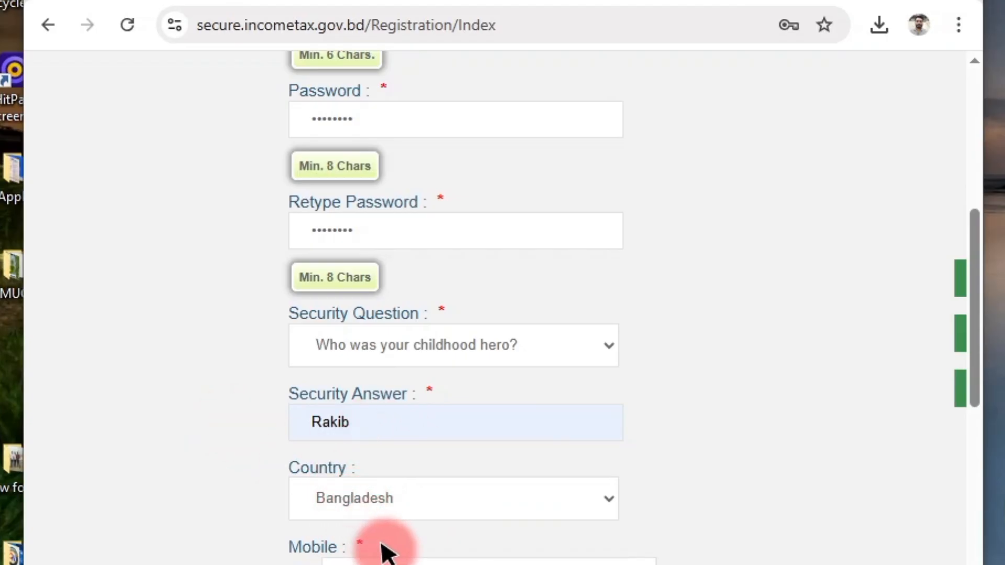
# Enter the mobile number and the captcha letters into Verification letters.
pyautogui.click(385, 559)
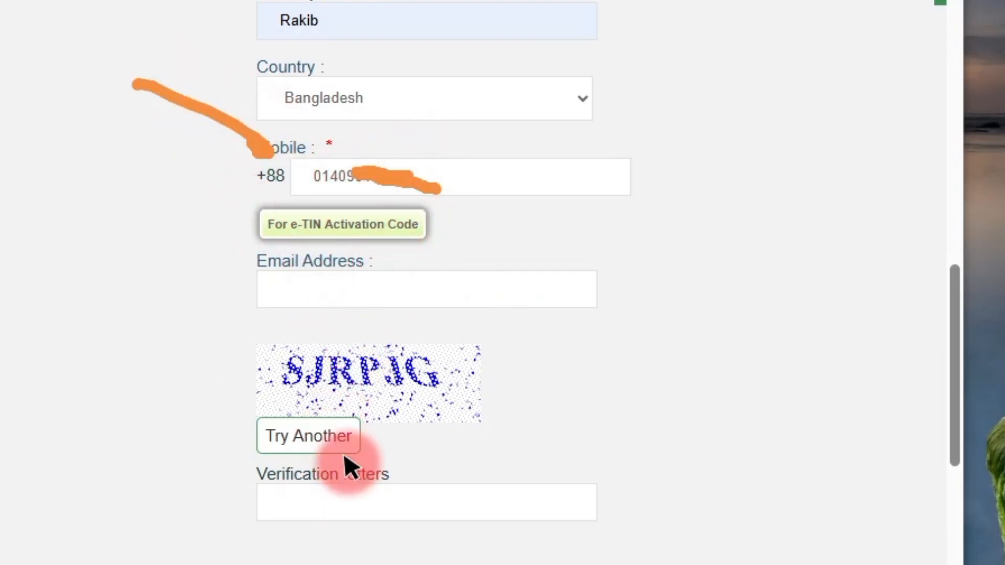
pyautogui.moveTo(332, 389)
pyautogui.mouseDown()
pyautogui.moveTo(465, 386)
pyautogui.moveTo(445, 326)
pyautogui.moveTo(278, 321)
pyautogui.moveTo(300, 414)
pyautogui.mouseUp()
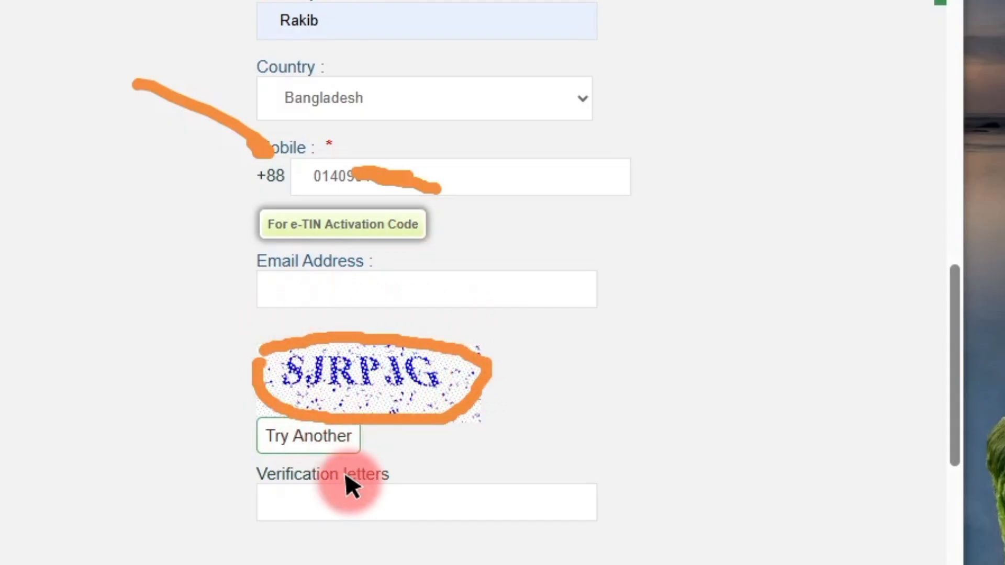
pyautogui.moveTo(580, 378); pyautogui.dragTo(492, 474)
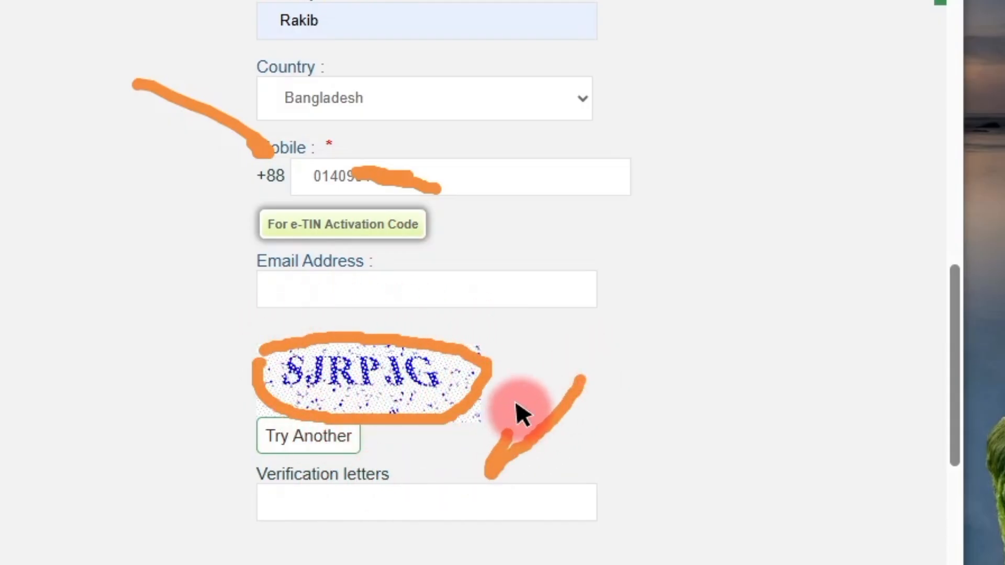
pyautogui.moveTo(508, 432); pyautogui.dragTo(528, 453)
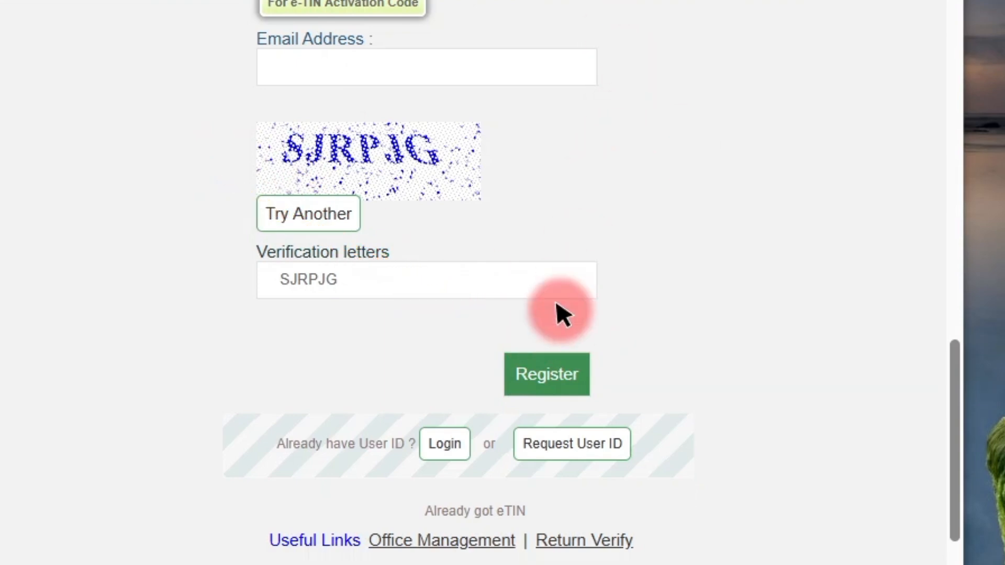
# Submit the registration form without saving the password in the browser.
pyautogui.click(552, 368)
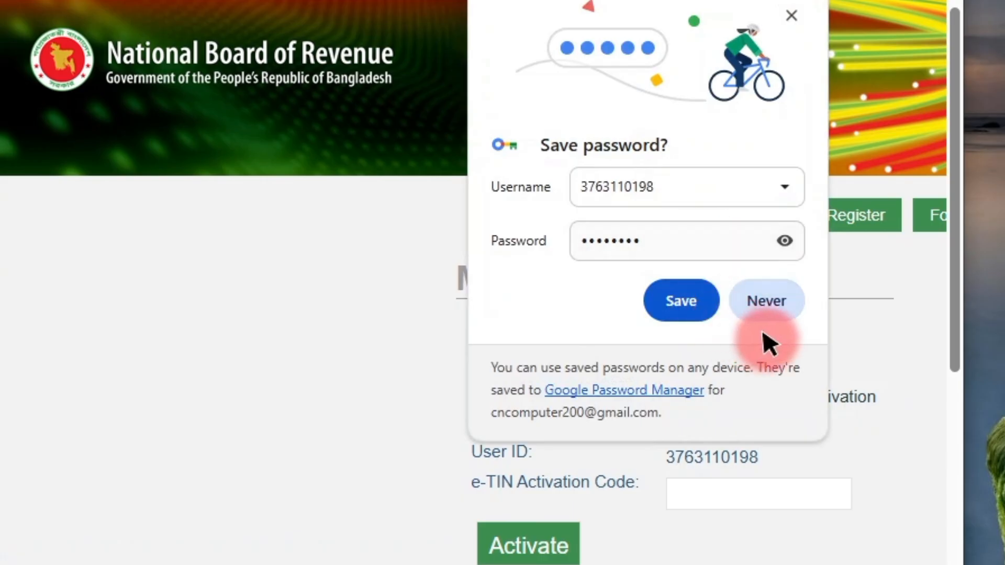
pyautogui.click(760, 296)
pyautogui.scroll(-3, 617, 388)
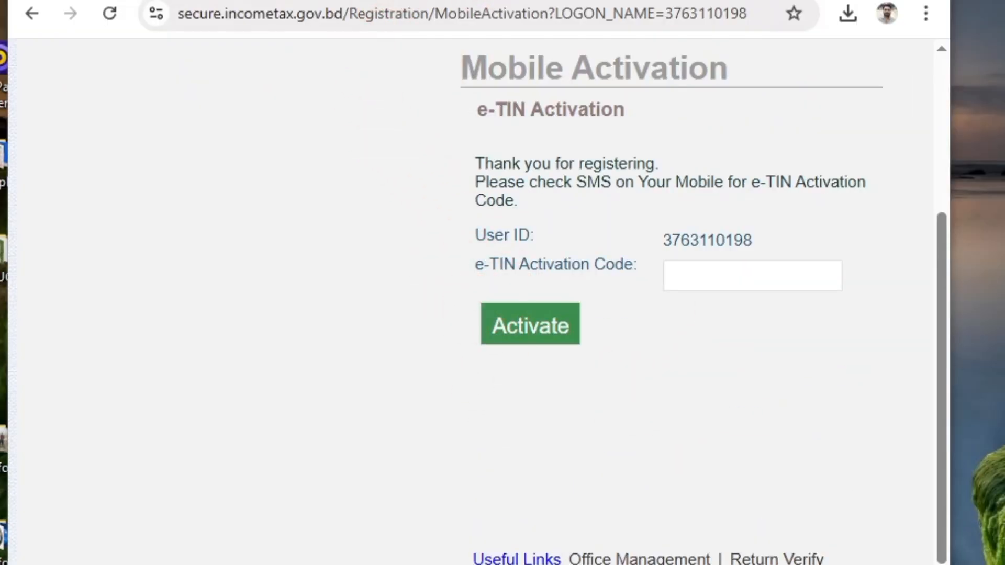
pyautogui.moveTo(174, 144); pyautogui.dragTo(391, 179)
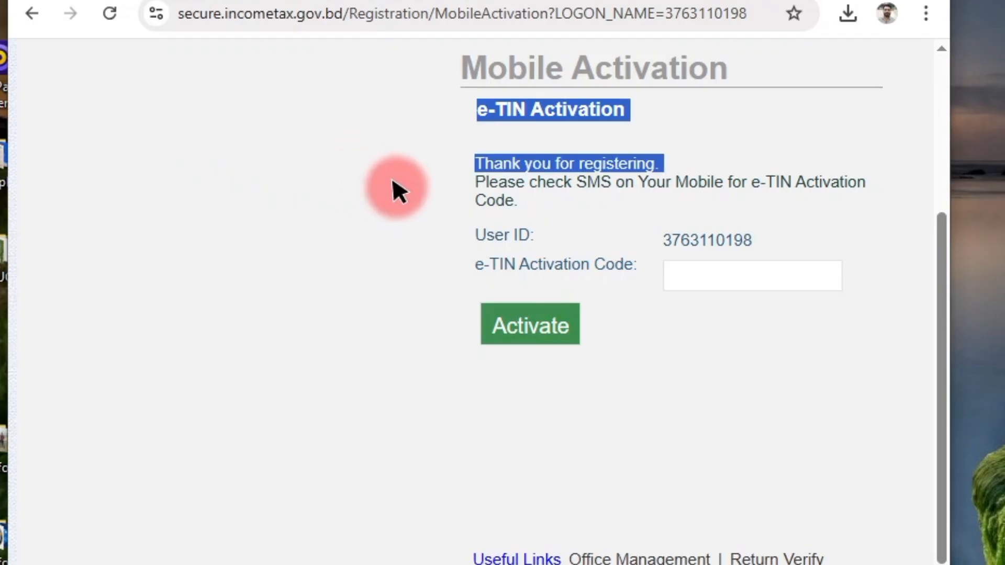
pyautogui.click(335, 163)
pyautogui.moveTo(263, 127)
pyautogui.mouseDown()
pyautogui.moveTo(478, 187)
pyautogui.moveTo(654, 205)
pyautogui.moveTo(662, 219)
pyautogui.mouseUp()
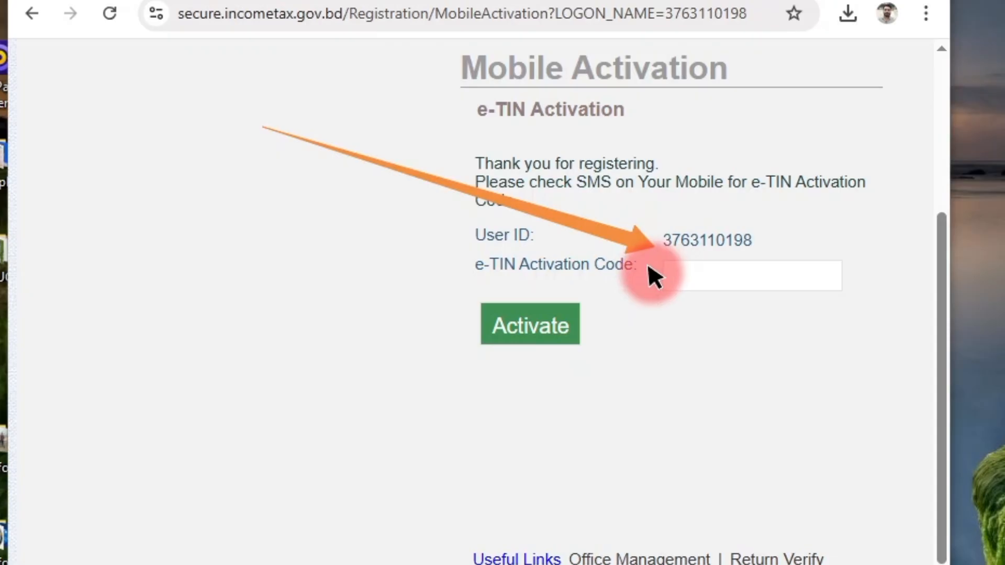
# Enter the SMS activation code in the e-TIN Activation Code field and activate the account.
pyautogui.click(711, 275)
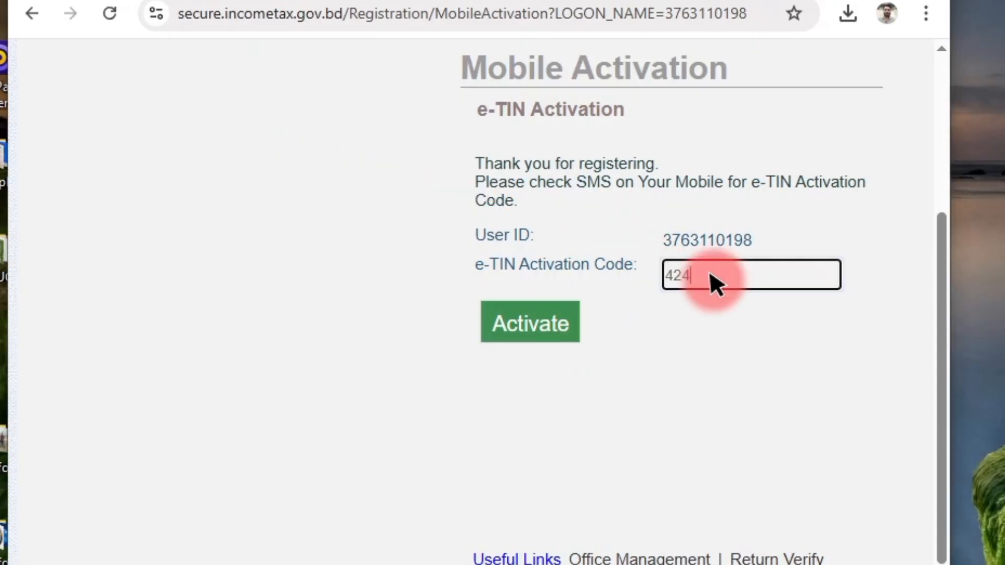
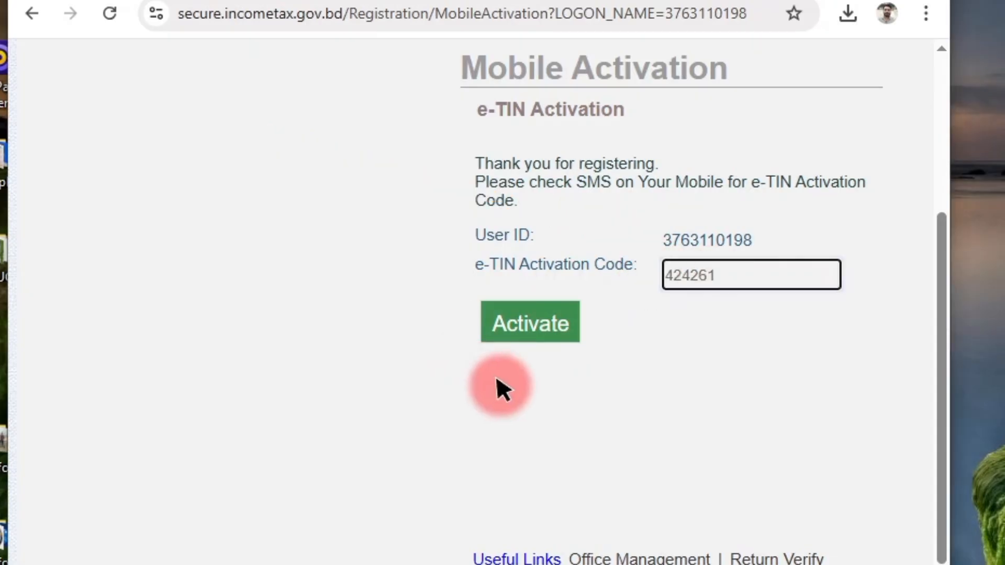
pyautogui.click(531, 325)
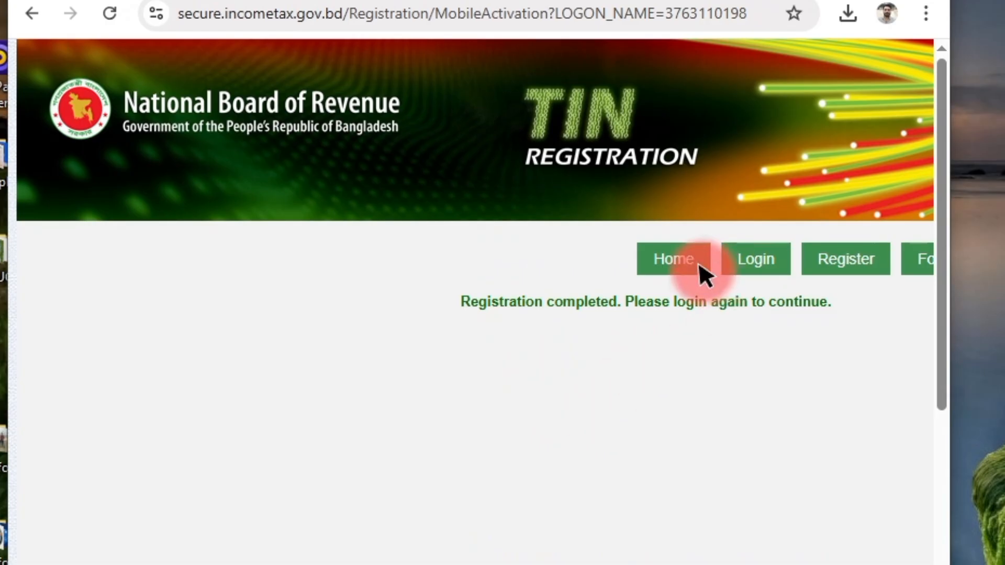
# Open the e-TIN Login page from the registration-completed notice.
pyautogui.moveTo(454, 303); pyautogui.dragTo(826, 284)
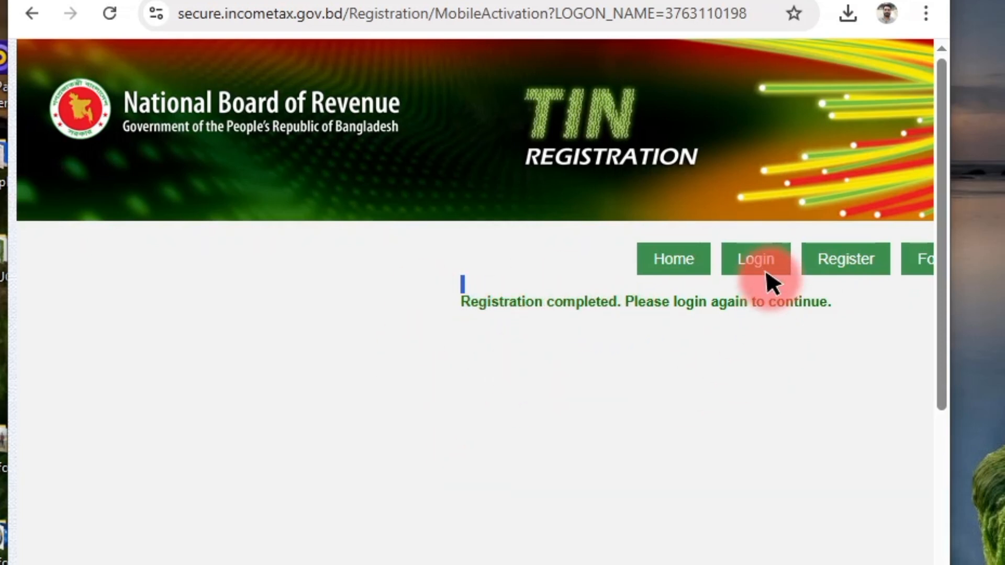
pyautogui.click(597, 0)
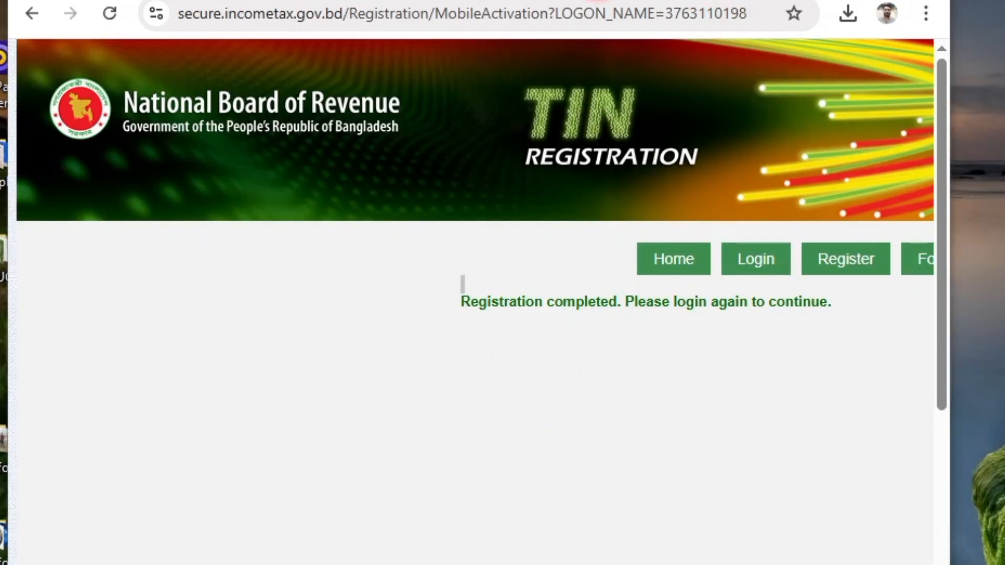
pyautogui.moveTo(387, 434)
pyautogui.mouseDown()
pyautogui.moveTo(723, 306)
pyautogui.moveTo(739, 262)
pyautogui.mouseUp()
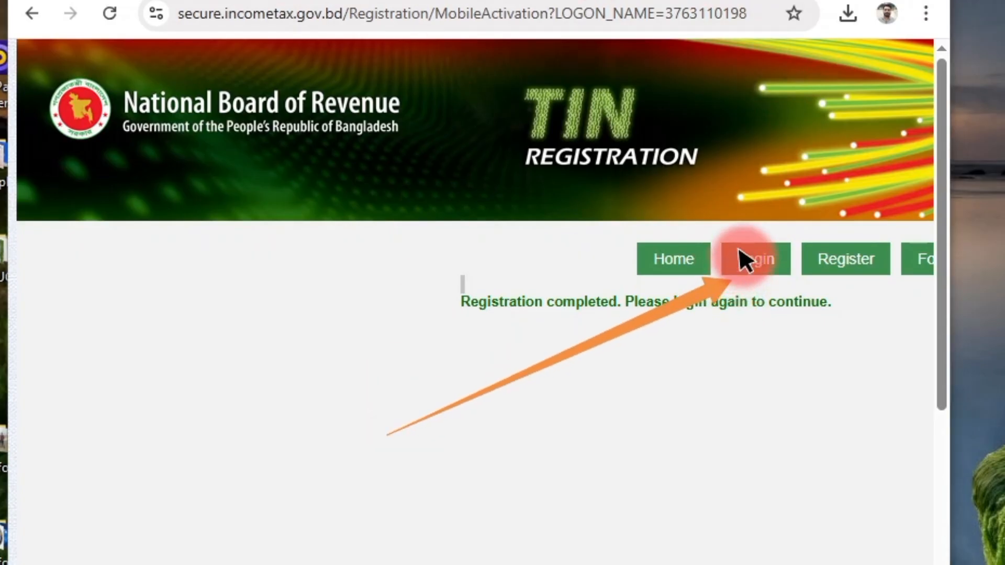
pyautogui.moveTo(390, 48)
pyautogui.mouseDown()
pyautogui.moveTo(724, 173)
pyautogui.moveTo(758, 213)
pyautogui.mouseUp()
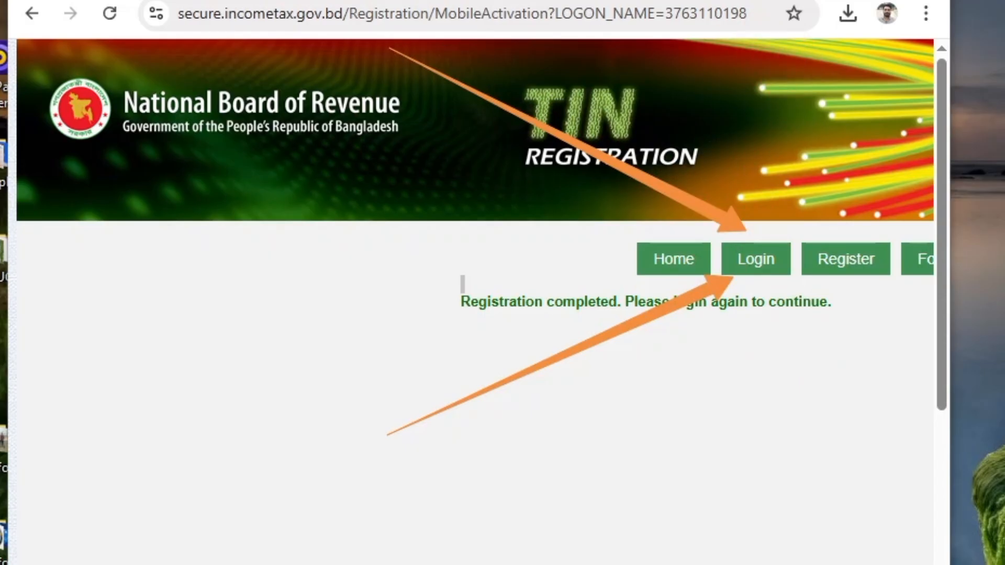
pyautogui.click(628, 0)
pyautogui.click(782, 258)
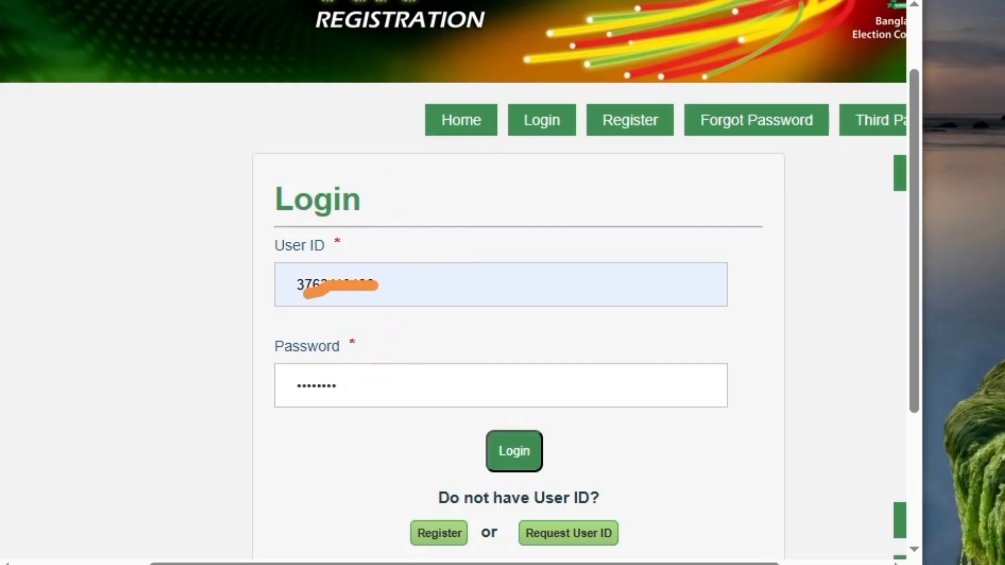
# Log in with the new User ID and password to reach the TIN Registration / Cancellation welcome page.
pyautogui.moveTo(131, 139)
pyautogui.mouseDown()
pyautogui.moveTo(269, 236)
pyautogui.moveTo(267, 264)
pyautogui.mouseUp()
pyautogui.moveTo(186, 308); pyautogui.dragTo(268, 343)
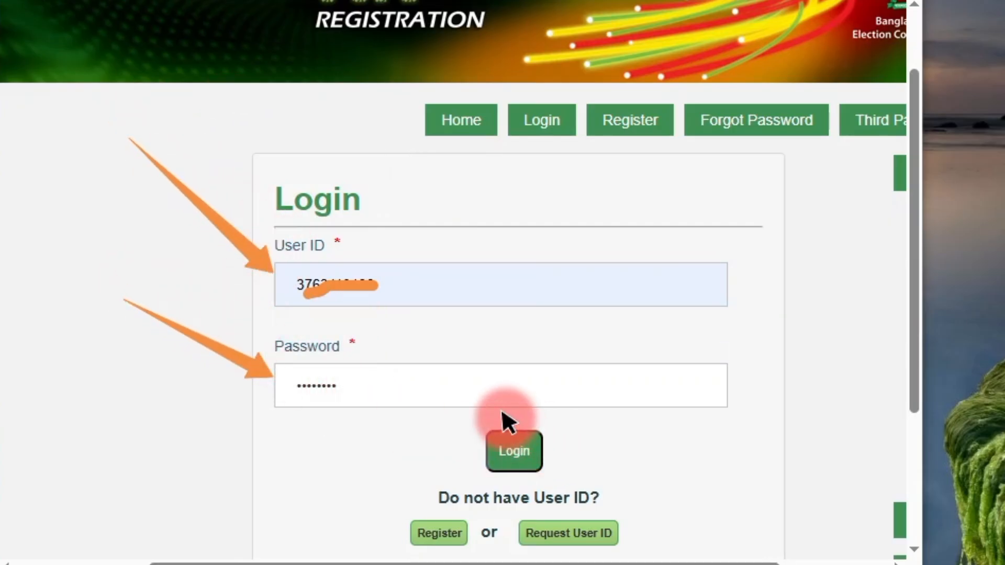
pyautogui.moveTo(302, 419)
pyautogui.mouseDown()
pyautogui.moveTo(456, 440)
pyautogui.moveTo(469, 458)
pyautogui.mouseUp()
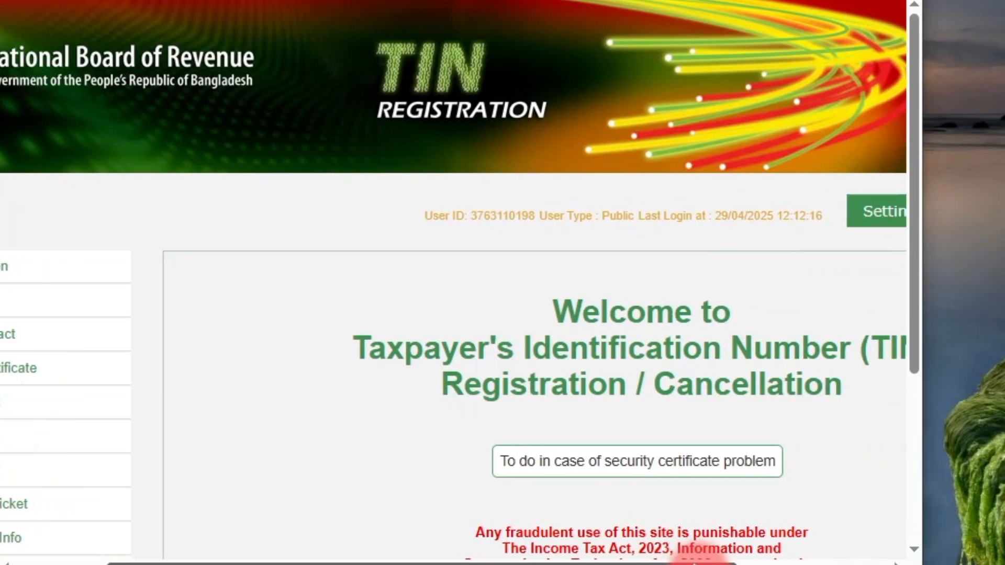
pyautogui.moveTo(695, 564); pyautogui.dragTo(763, 564)
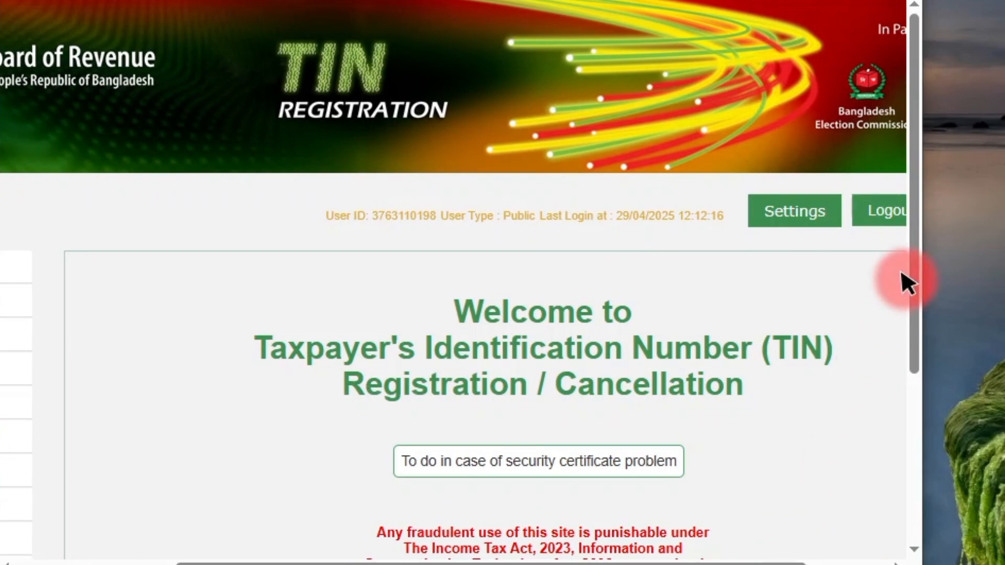
pyautogui.moveTo(910, 264); pyautogui.dragTo(919, 421)
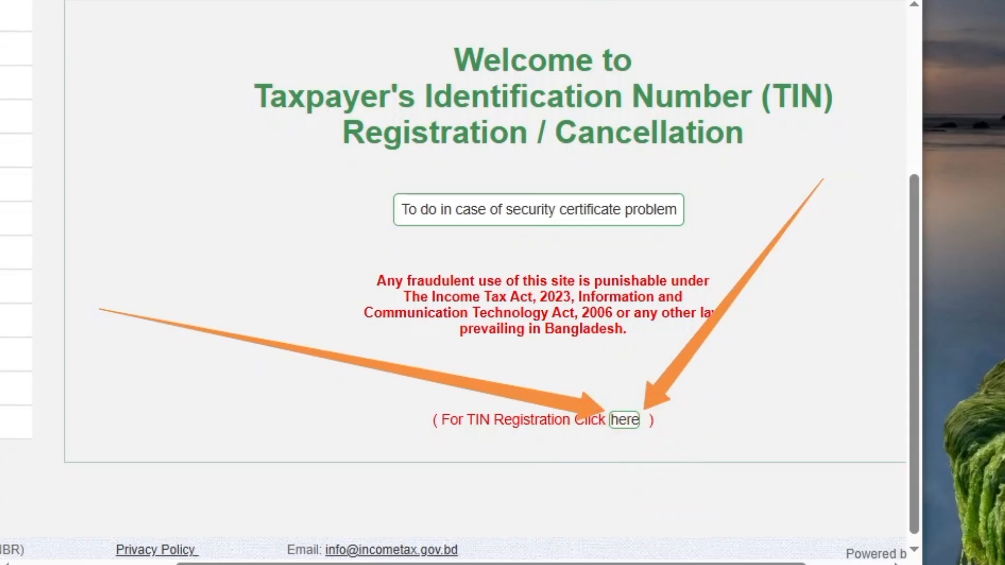
# Start a new TIN registration application from the welcome page.
pyautogui.click(628, 411)
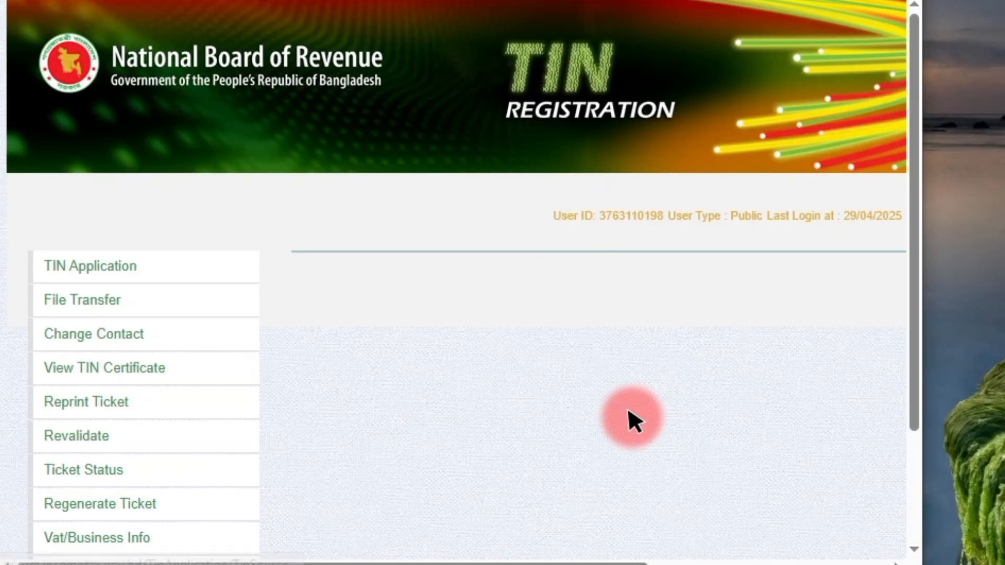
pyautogui.moveTo(587, 561); pyautogui.dragTo(668, 562)
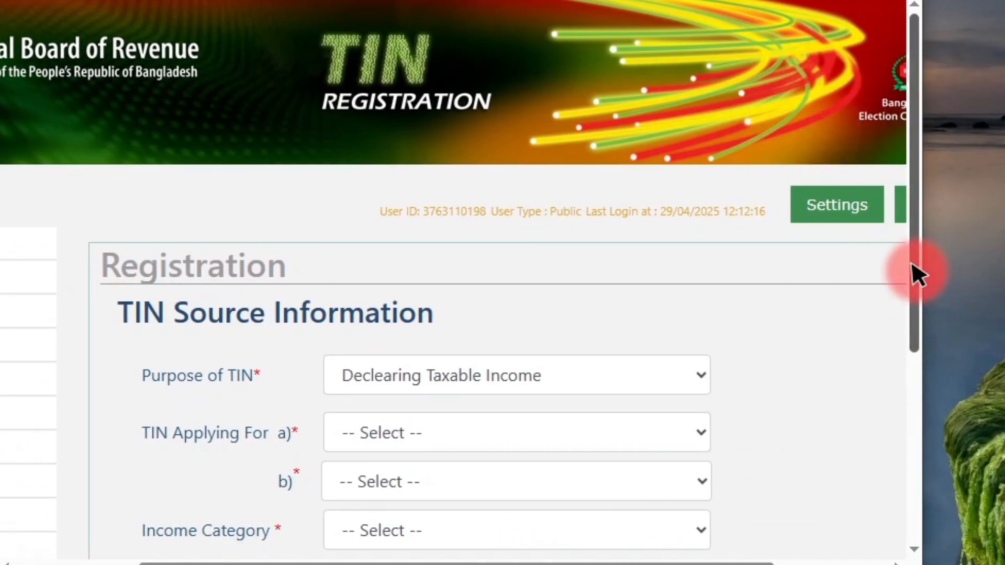
pyautogui.moveTo(913, 269); pyautogui.dragTo(918, 385)
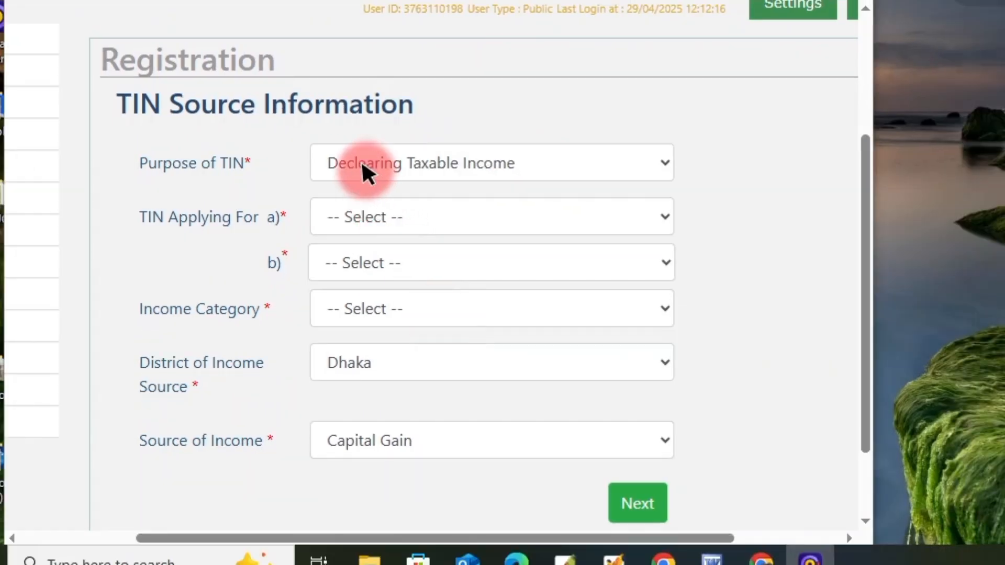
# Choose purpose Others, Individual -> Bangladeshi -> Having NID, income category Others, then continue.
pyautogui.click(362, 164)
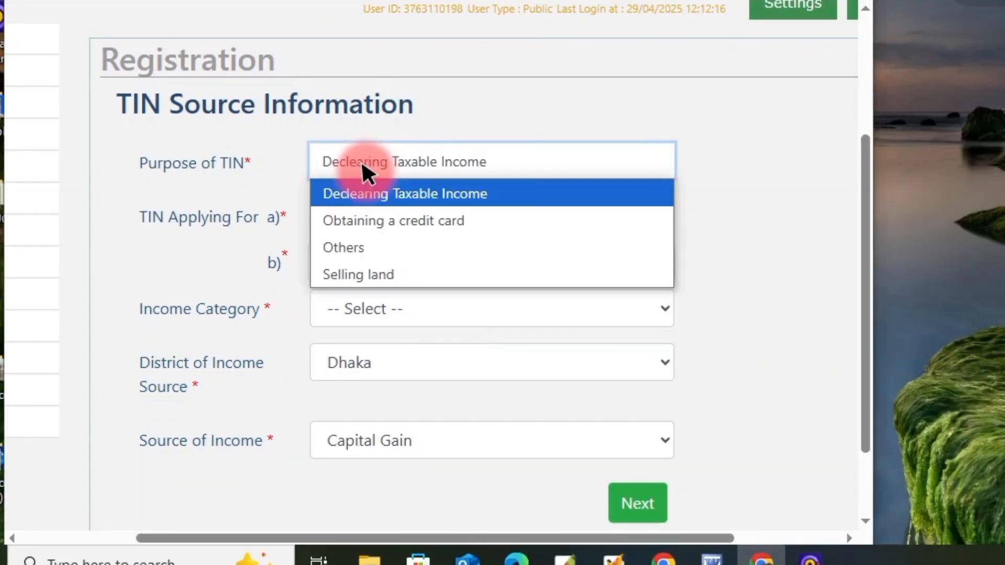
pyautogui.click(371, 254)
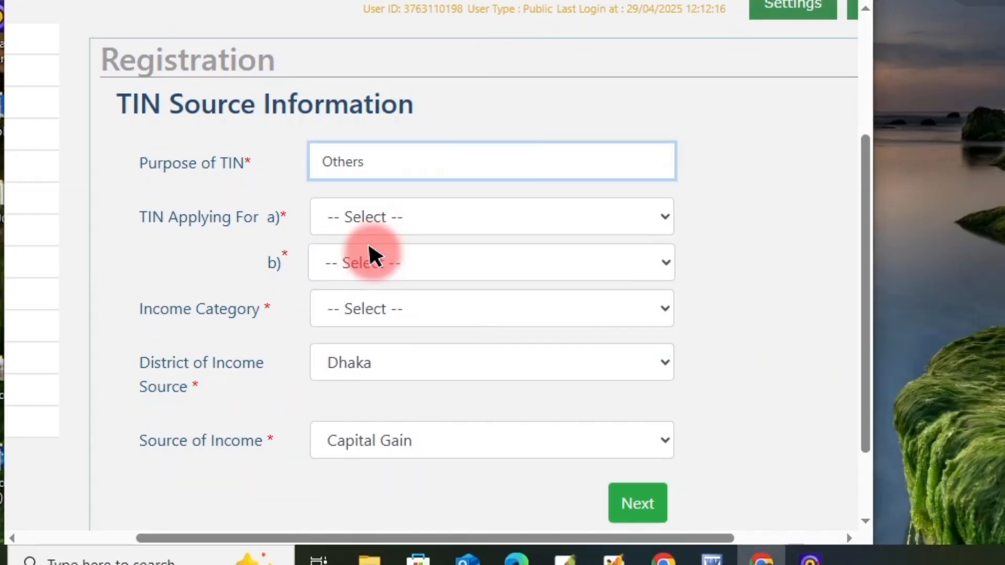
pyautogui.click(366, 215)
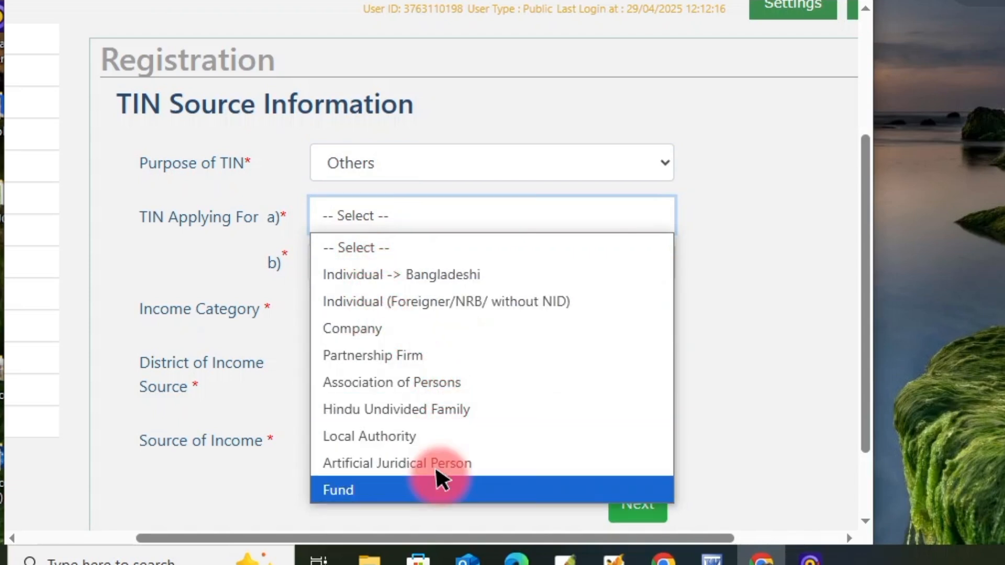
pyautogui.click(418, 274)
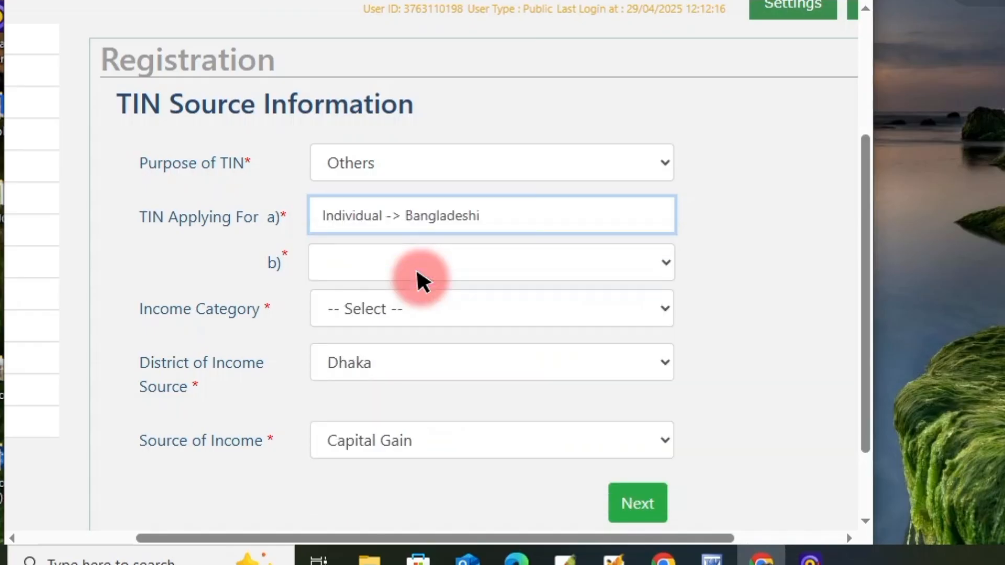
pyautogui.click(402, 259)
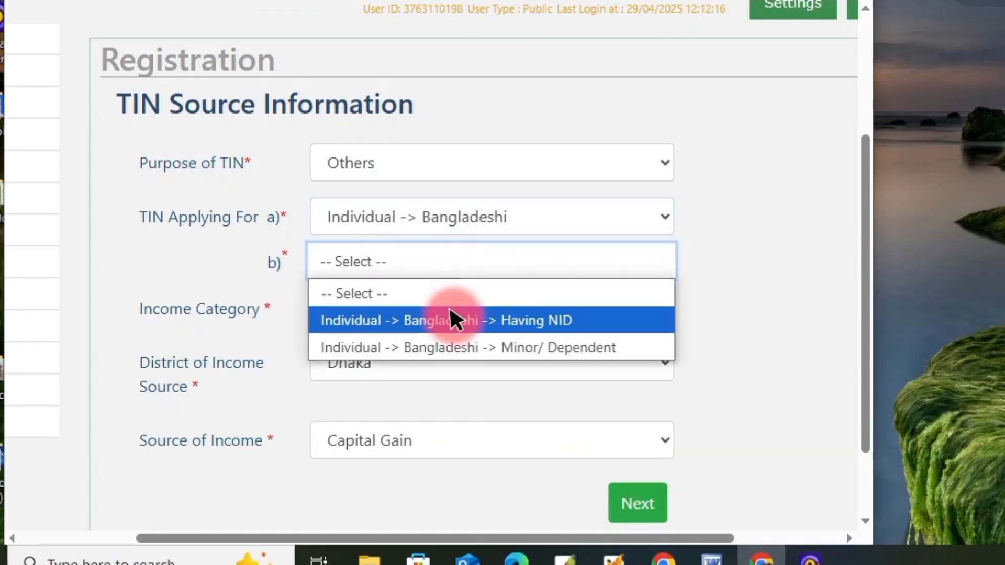
pyautogui.click(456, 320)
pyautogui.click(381, 314)
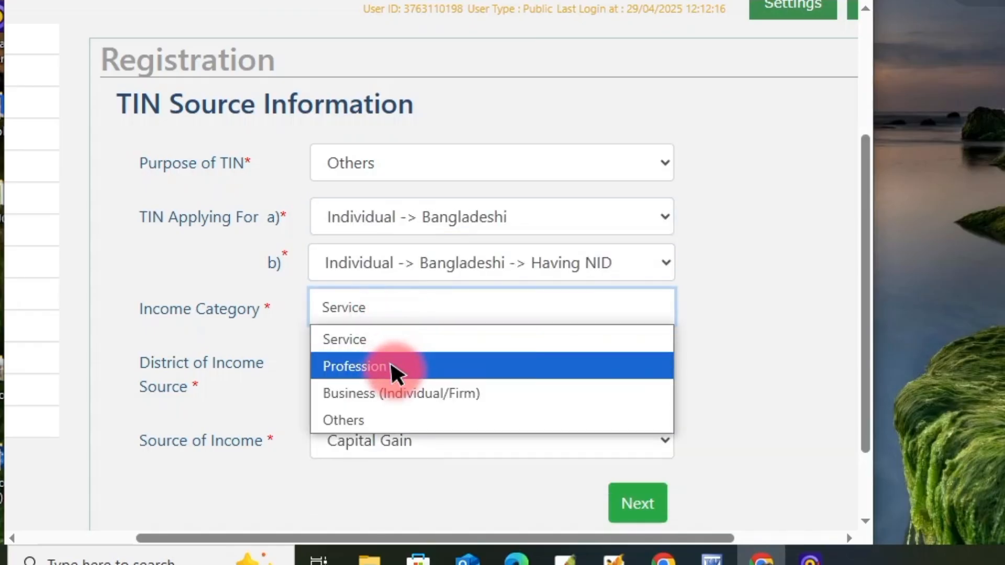
pyautogui.click(397, 418)
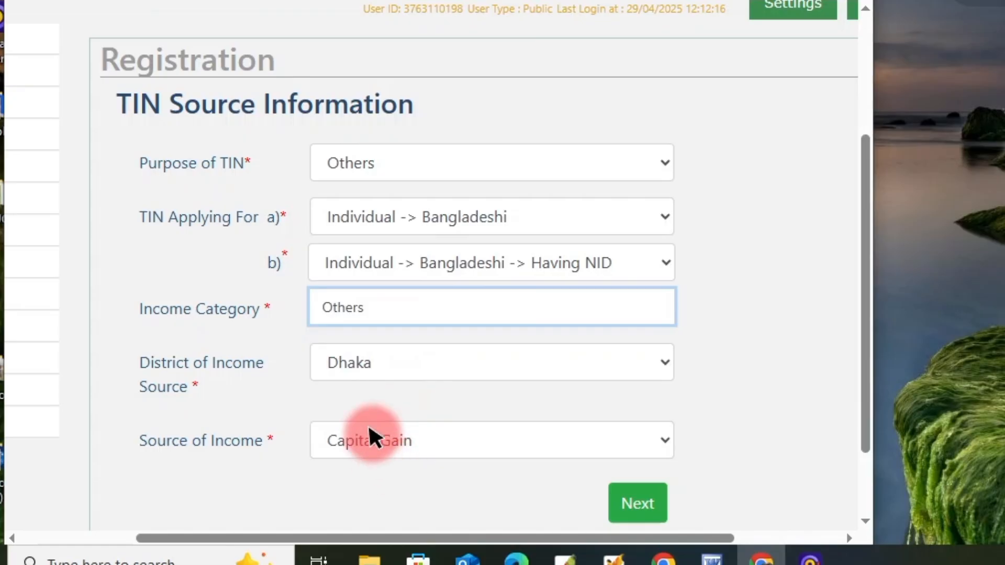
pyautogui.click(631, 502)
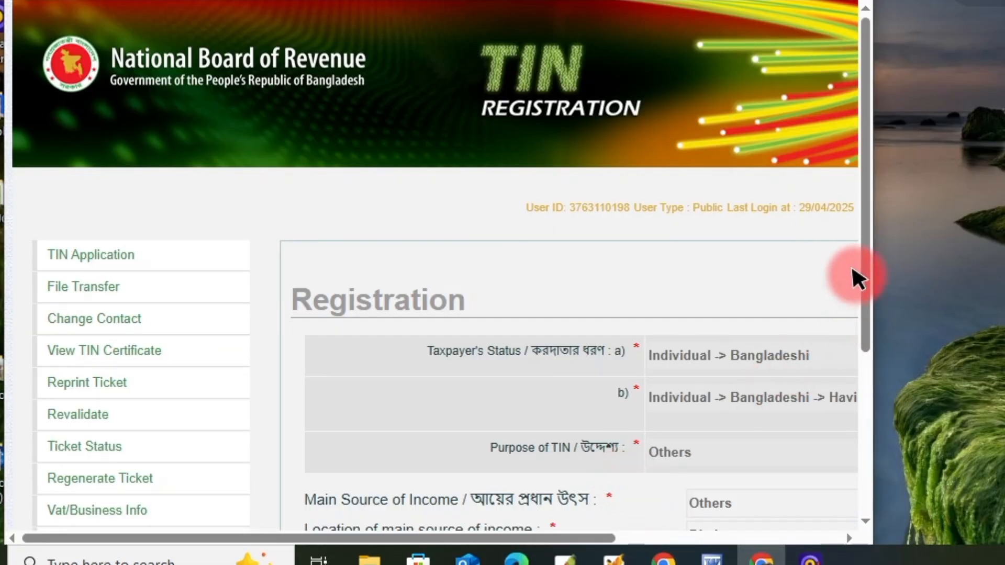
# Choose Dhaka College Area (DSCC Ward 18) as the location and go to the next step.
pyautogui.scroll(-4, 859, 267)
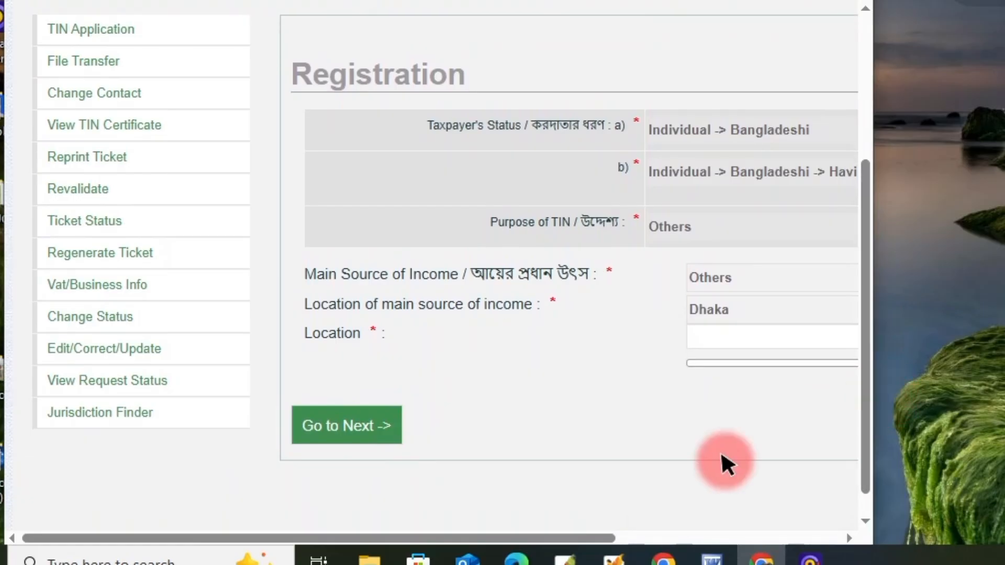
pyautogui.scroll(-1, 583, 529)
pyautogui.hotkey('ctrl', 'a')
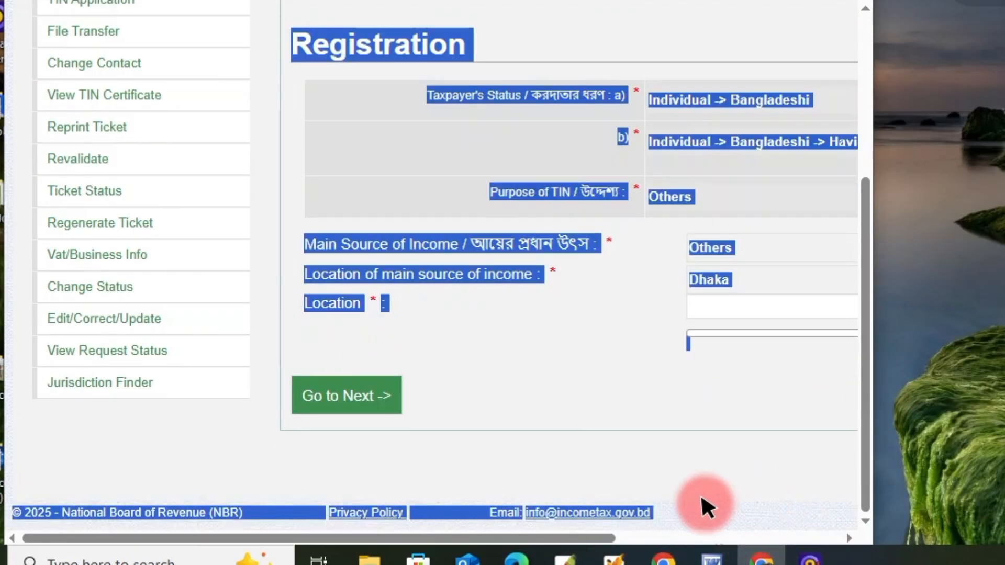
pyautogui.click(532, 523)
pyautogui.moveTo(545, 538); pyautogui.dragTo(672, 542)
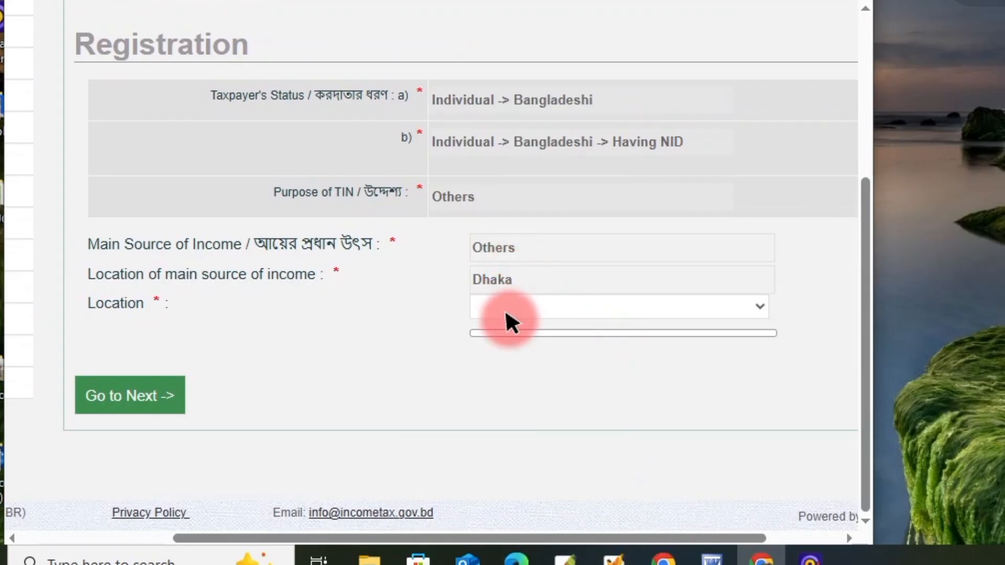
pyautogui.click(506, 313)
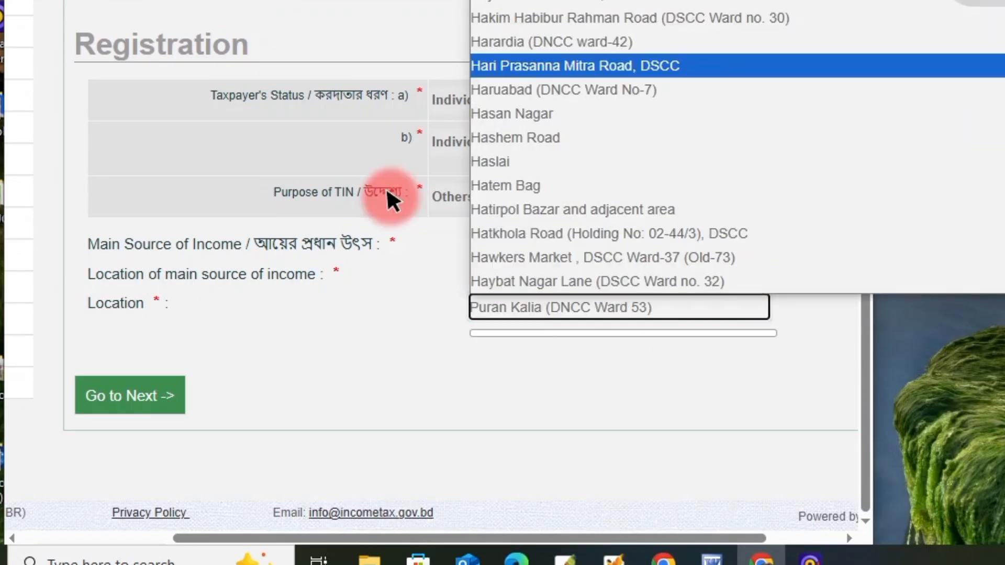
pyautogui.click(394, 229)
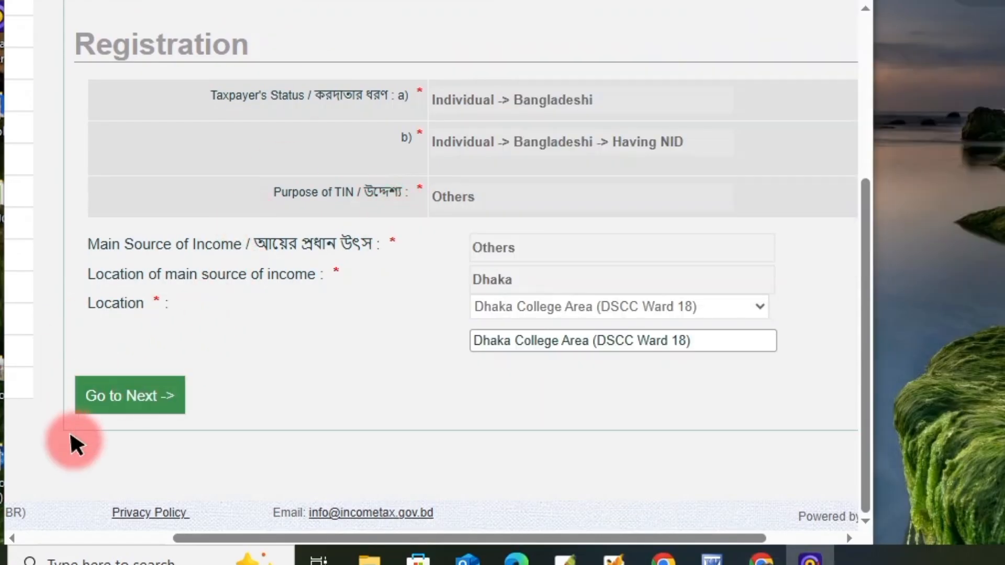
pyautogui.click(96, 393)
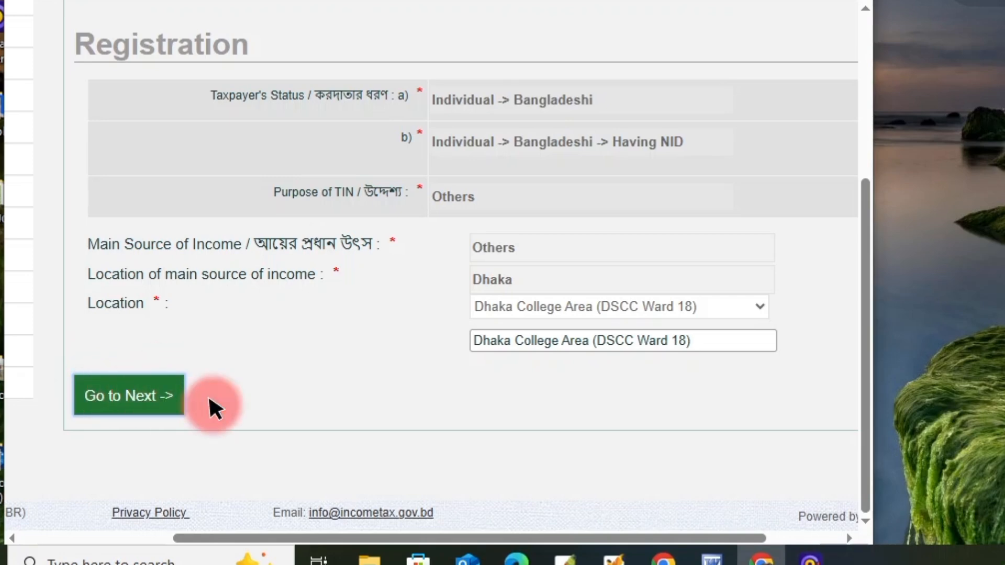
# Place the cursor in the taxpayer's name field on the Basic Information step.
pyautogui.scroll(3, 221, 393)
pyautogui.scroll(-3, 226, 351)
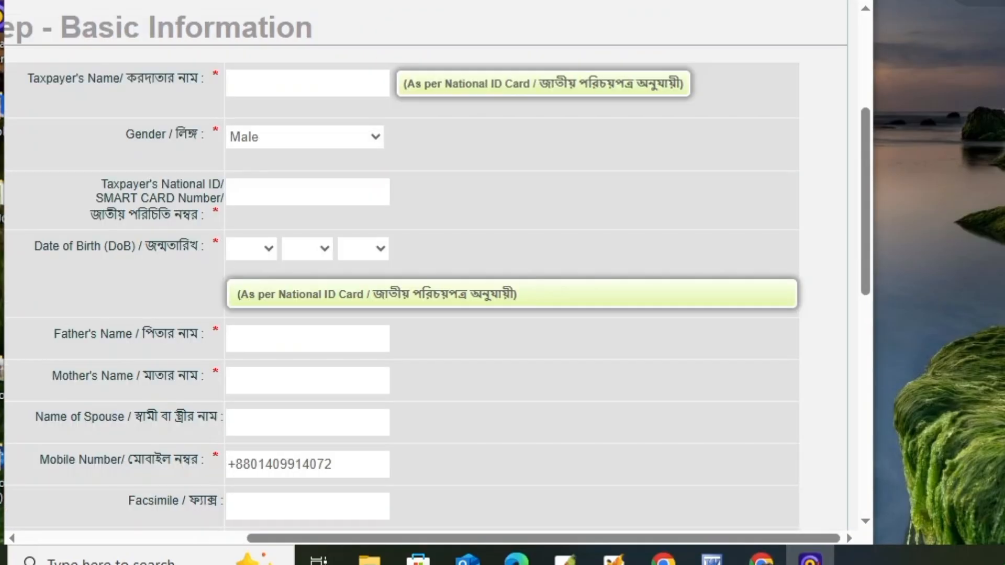
pyautogui.click(273, 73)
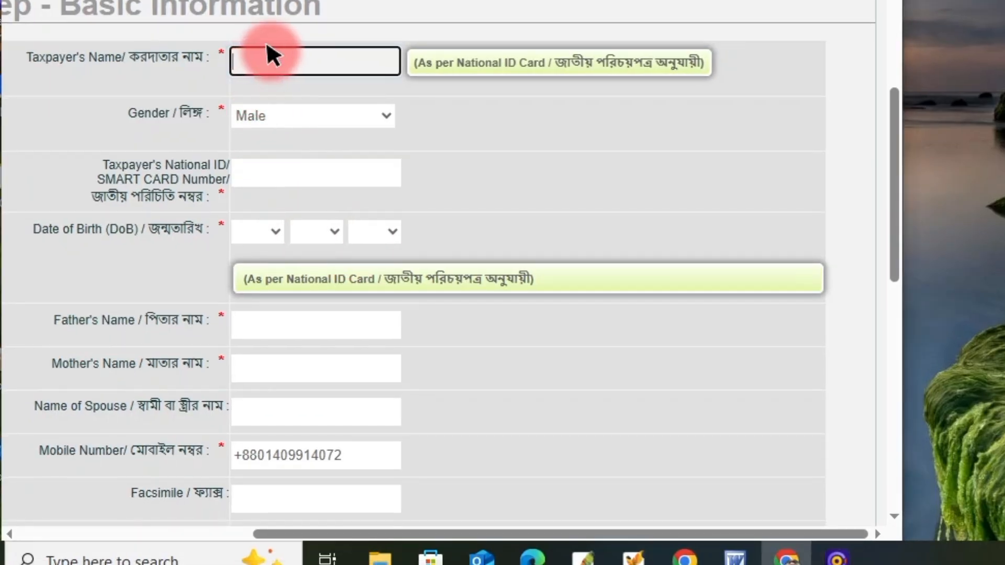
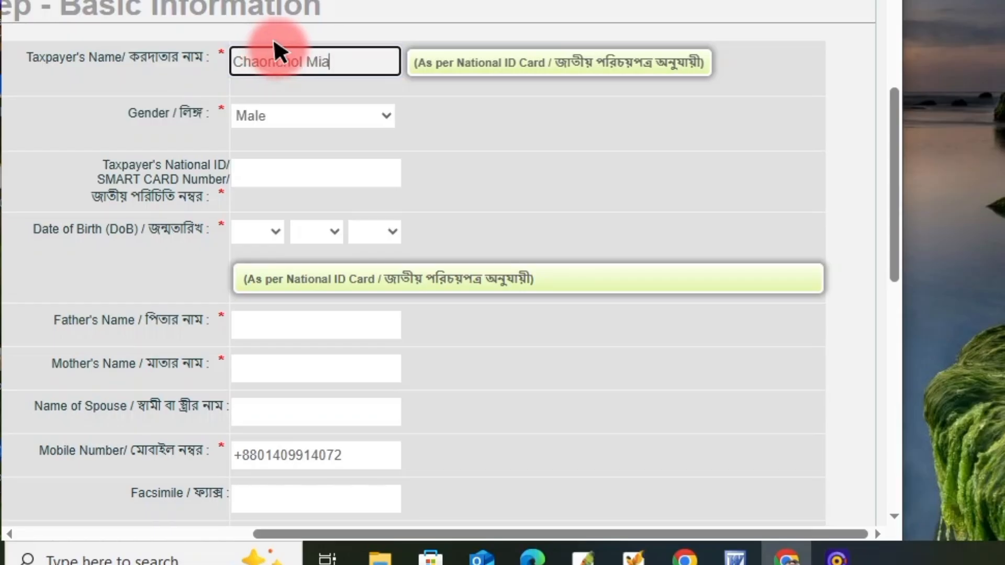
# Type the taxpayer's name, then the father's and mother's names.
pyautogui.click(256, 175)
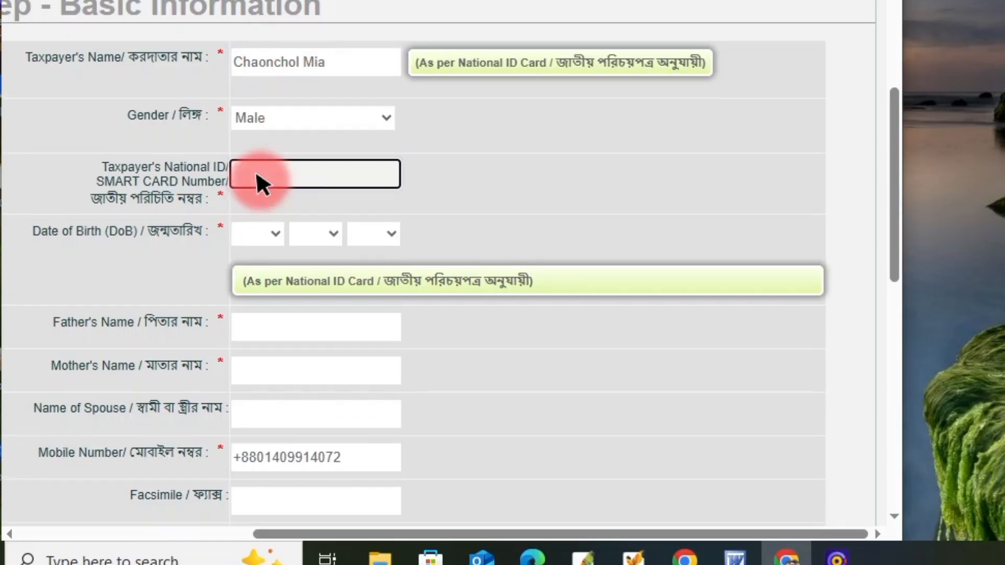
pyautogui.scroll(-5, 256, 171)
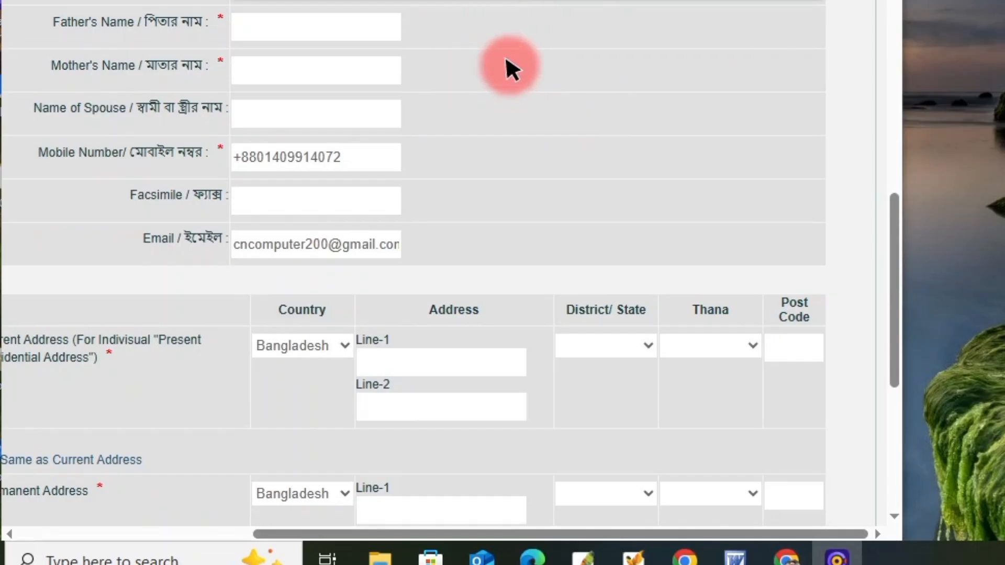
pyautogui.click(259, 19)
pyautogui.write('Na')
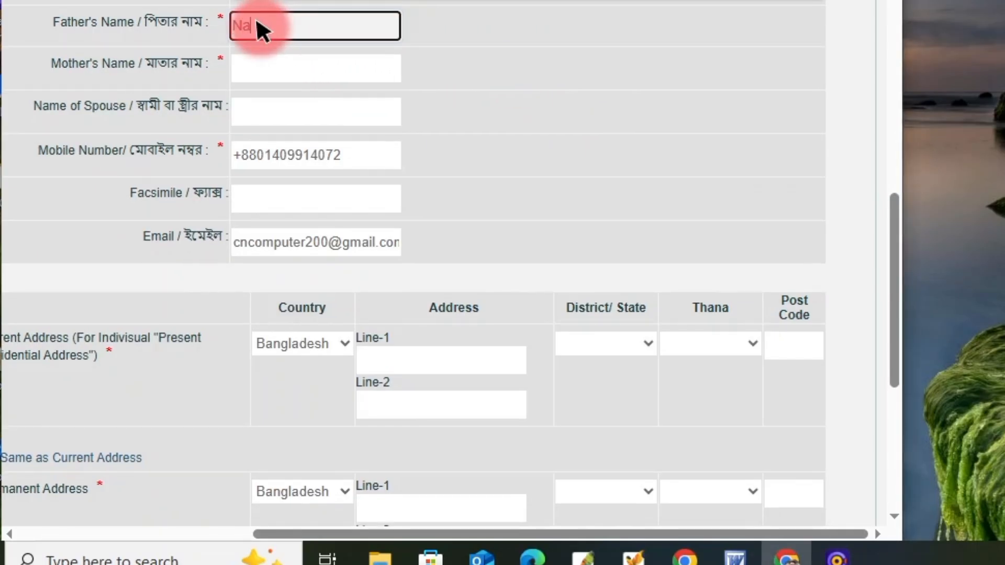
pyautogui.write('yon')
pyautogui.click(257, 65)
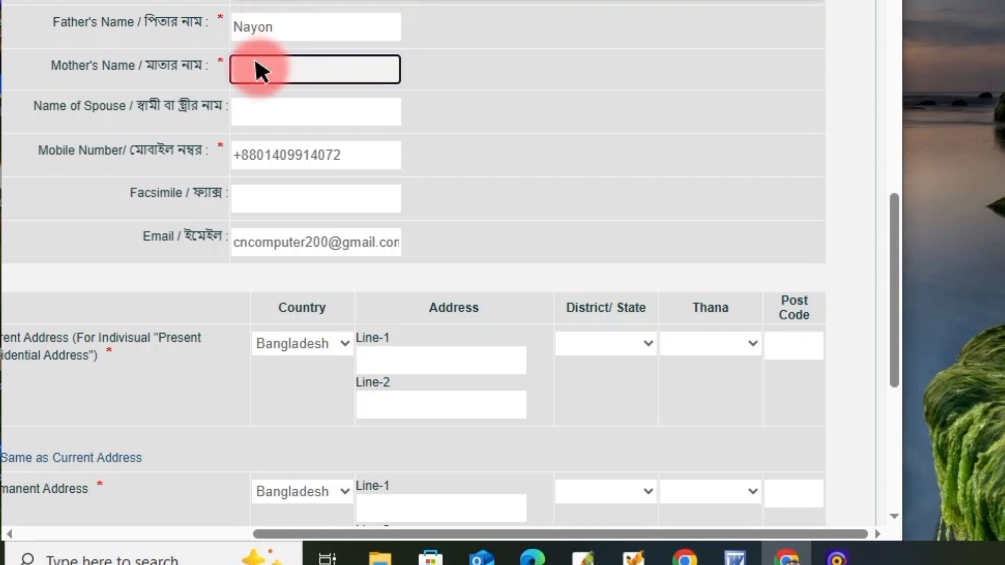
pyautogui.write('Chompa')
# Start typing the place name into the current address's Address Line-1.
pyautogui.click(249, 107)
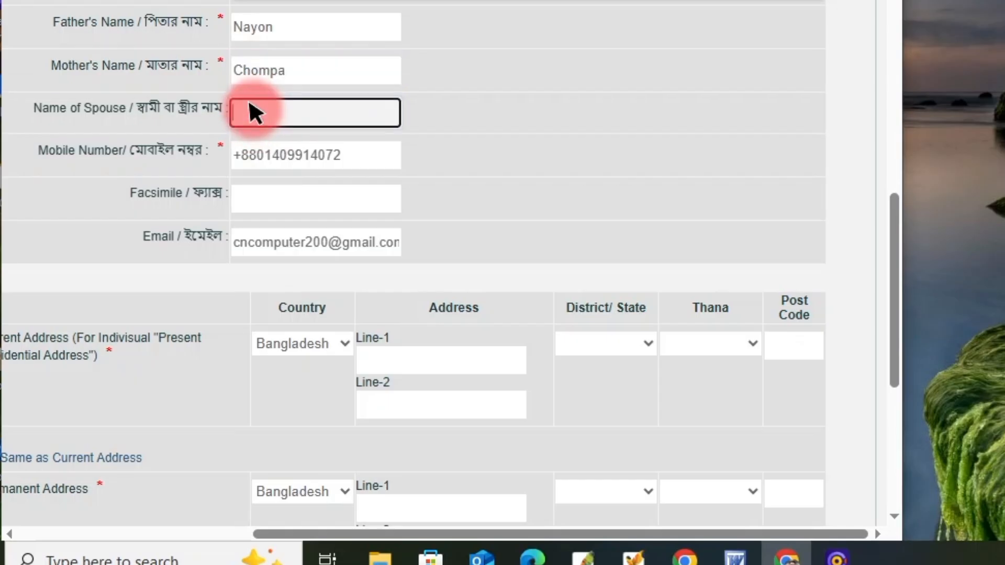
pyautogui.click(265, 194)
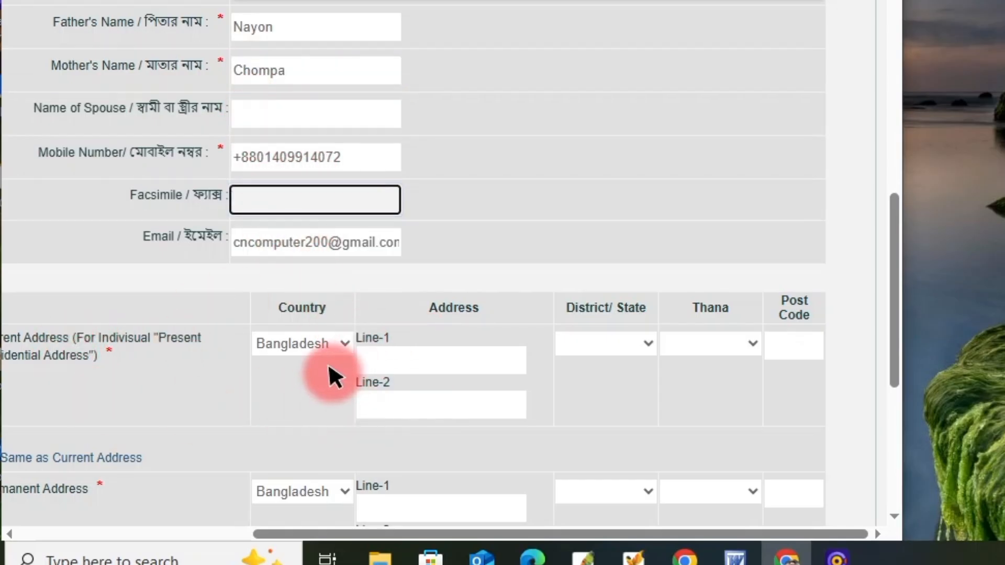
pyautogui.click(376, 364)
pyautogui.write('Pur')
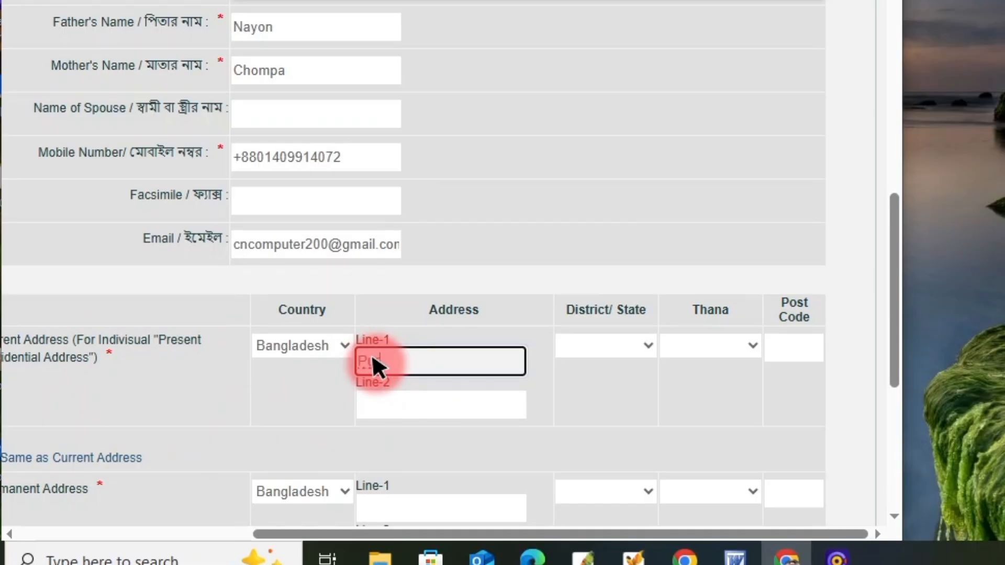
pyautogui.write('badhala')
# Set the current address district to Netrokona, thana to Purbadhala, and post code to 2410.
pyautogui.click(624, 338)
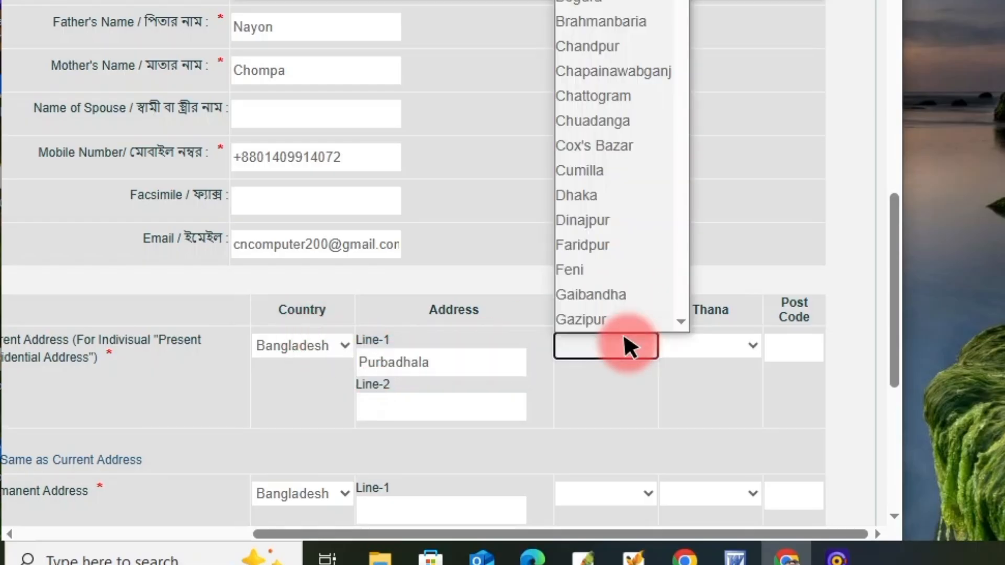
pyautogui.write('ne')
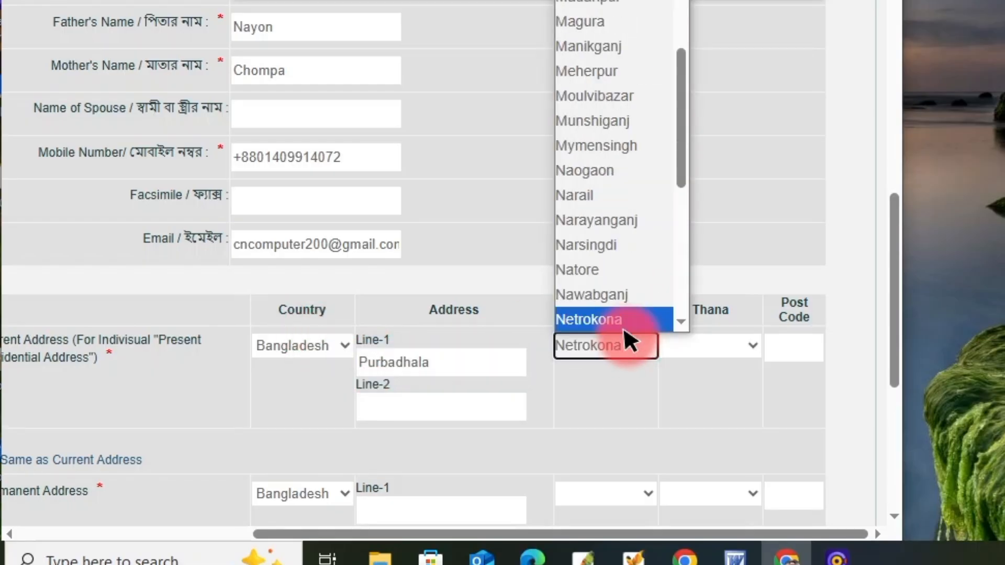
pyautogui.click(597, 320)
pyautogui.click(701, 348)
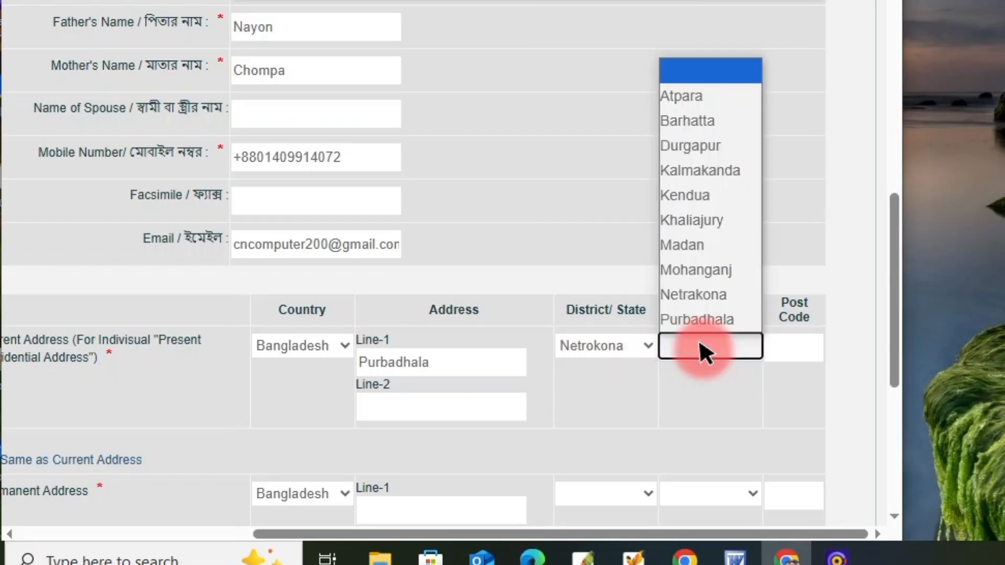
pyautogui.click(704, 321)
pyautogui.click(802, 350)
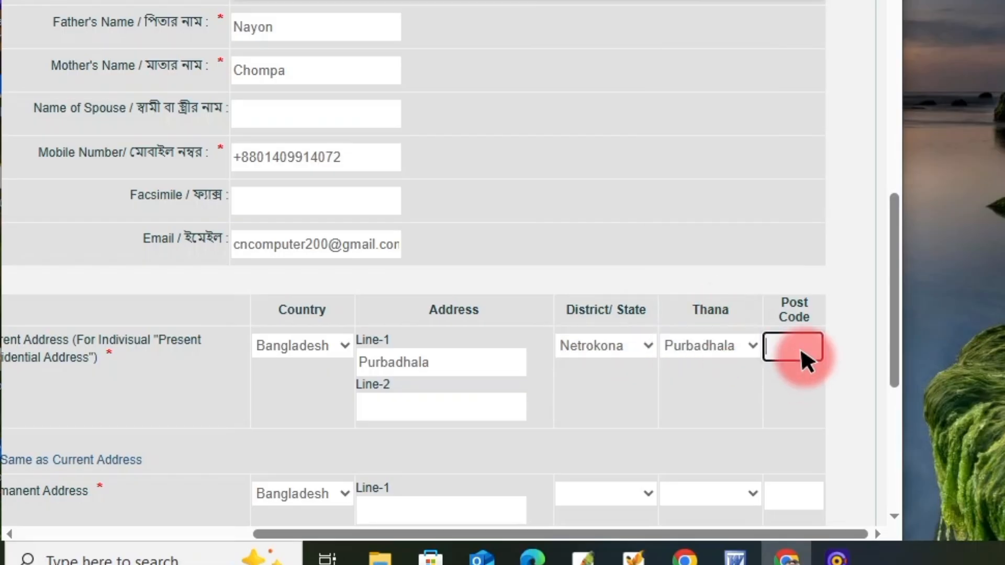
pyautogui.write('2410')
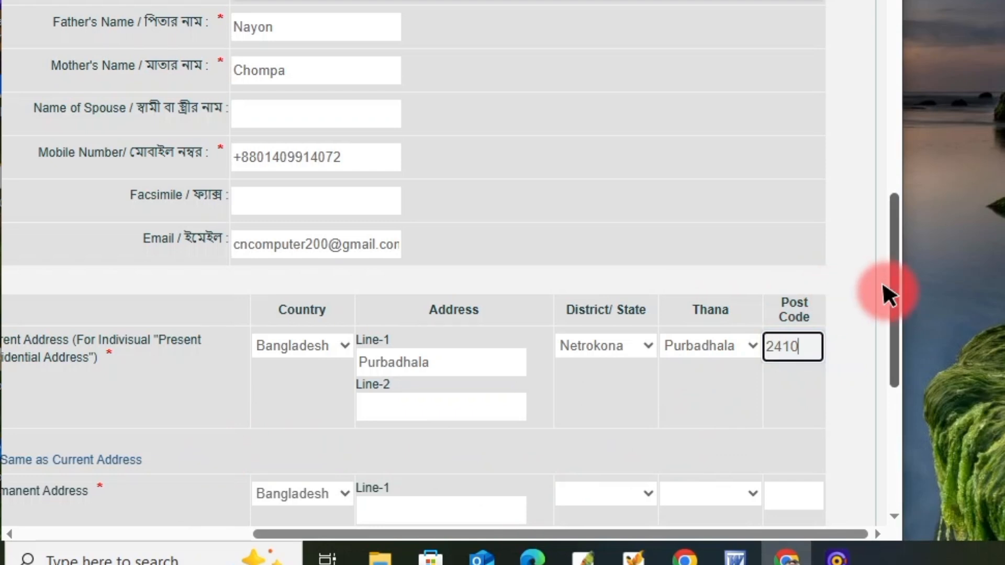
# Tick 'Same as Current Address' so the permanent address copies the current one.
pyautogui.scroll(-3, 884, 309)
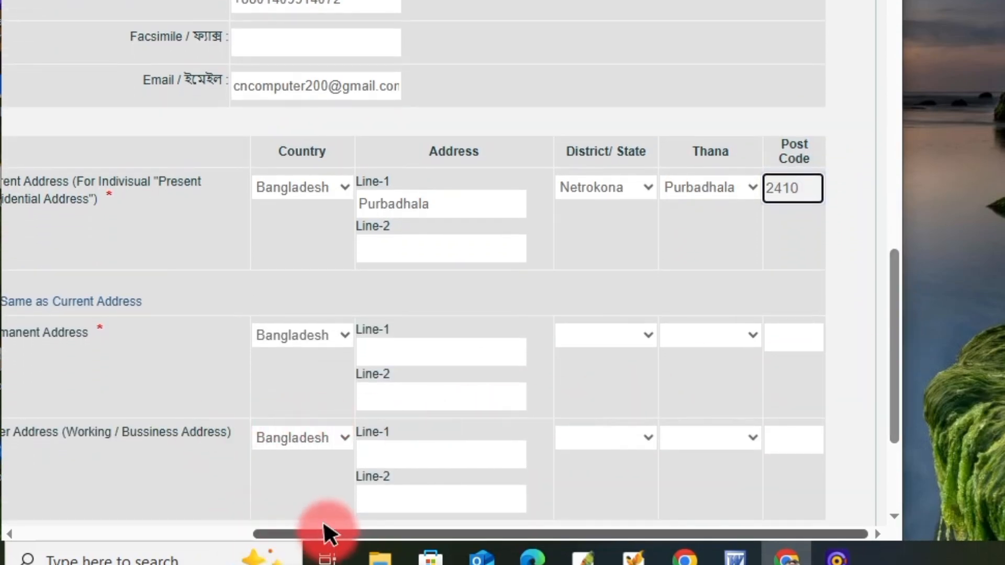
pyautogui.moveTo(323, 533); pyautogui.dragTo(240, 530)
pyautogui.click(98, 293)
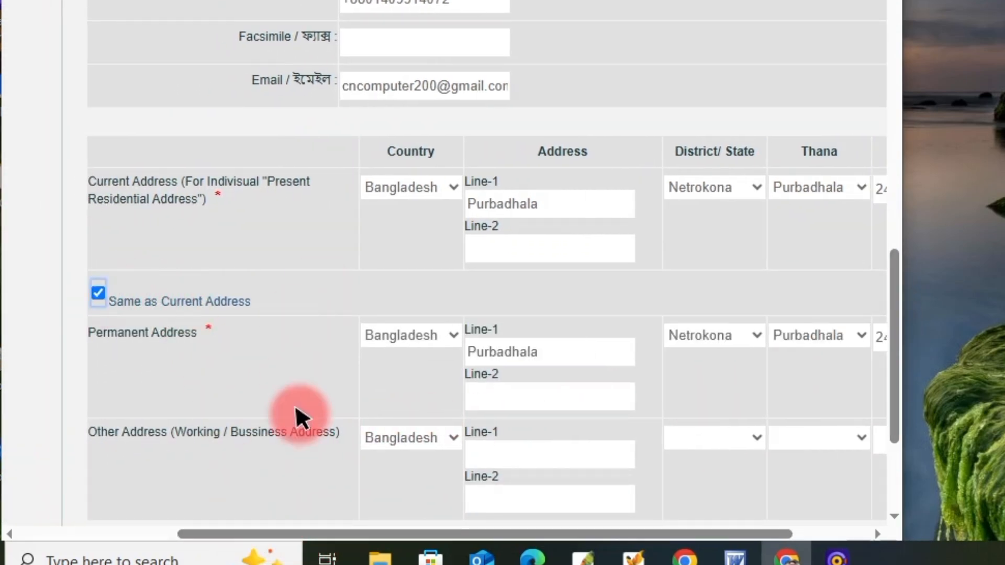
pyautogui.moveTo(445, 533); pyautogui.dragTo(545, 536)
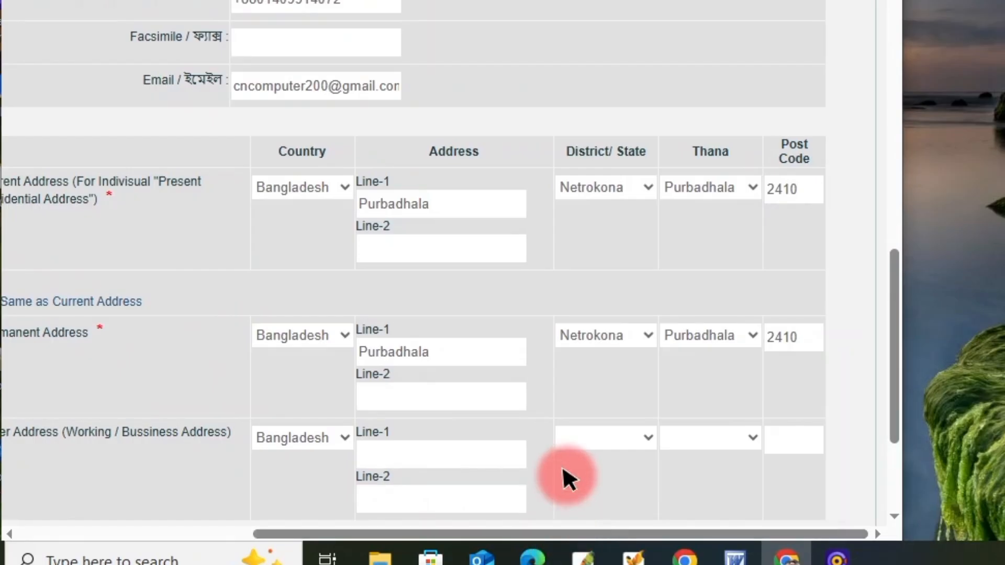
pyautogui.scroll(-3, 562, 465)
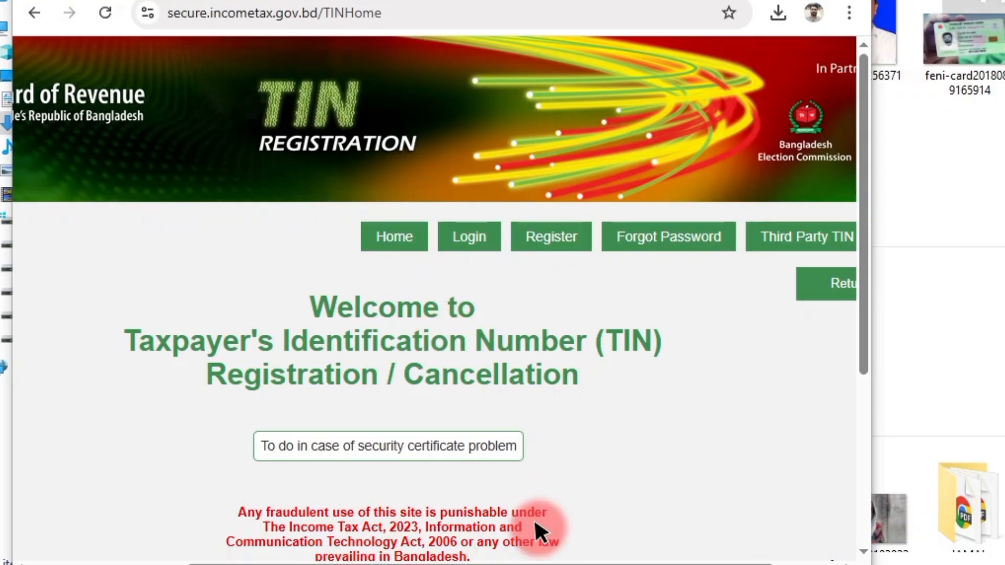
# Scroll the TINHome welcome page sideways to view its full header.
pyautogui.hscroll(3, 539, 531)
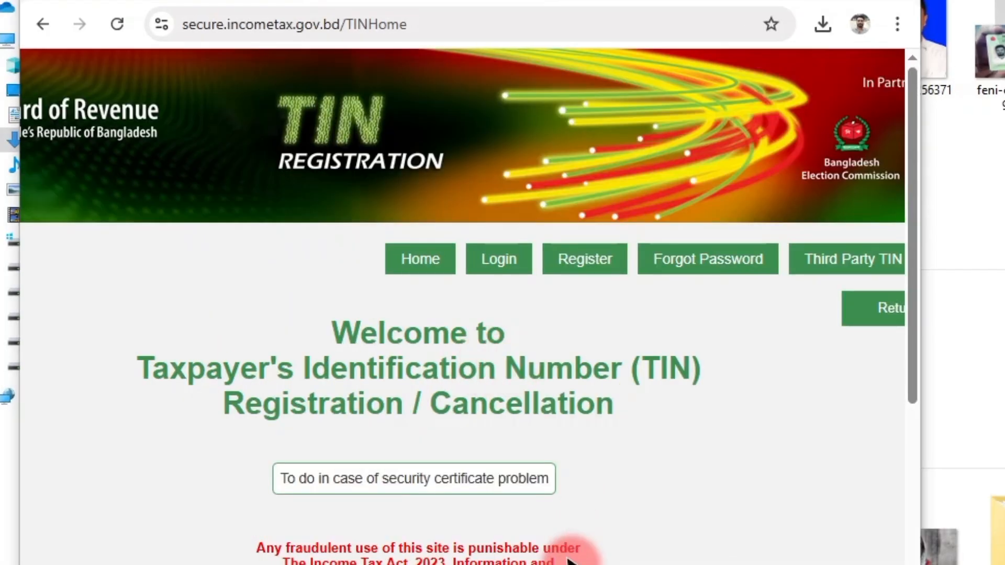
pyautogui.moveTo(570, 564); pyautogui.dragTo(645, 564)
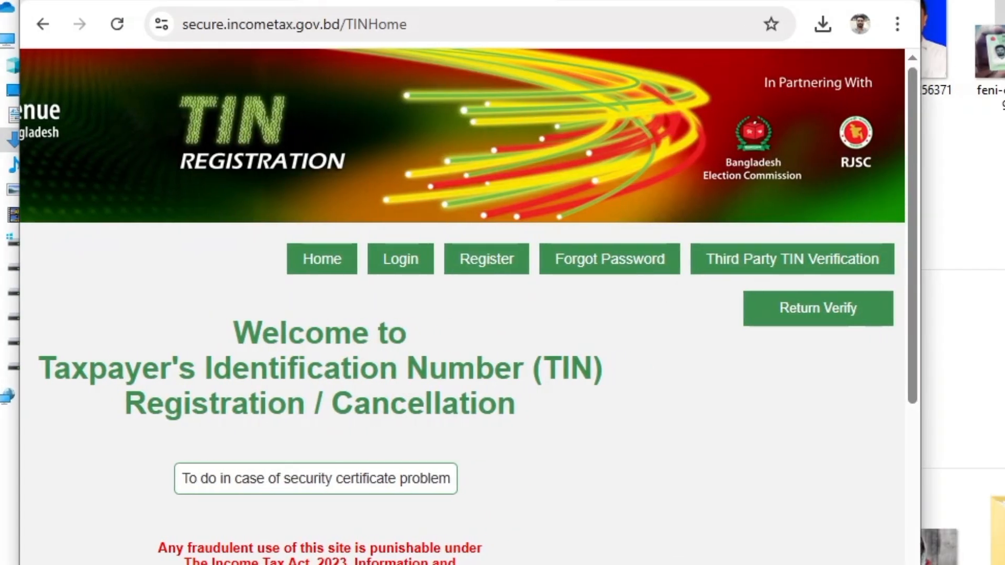